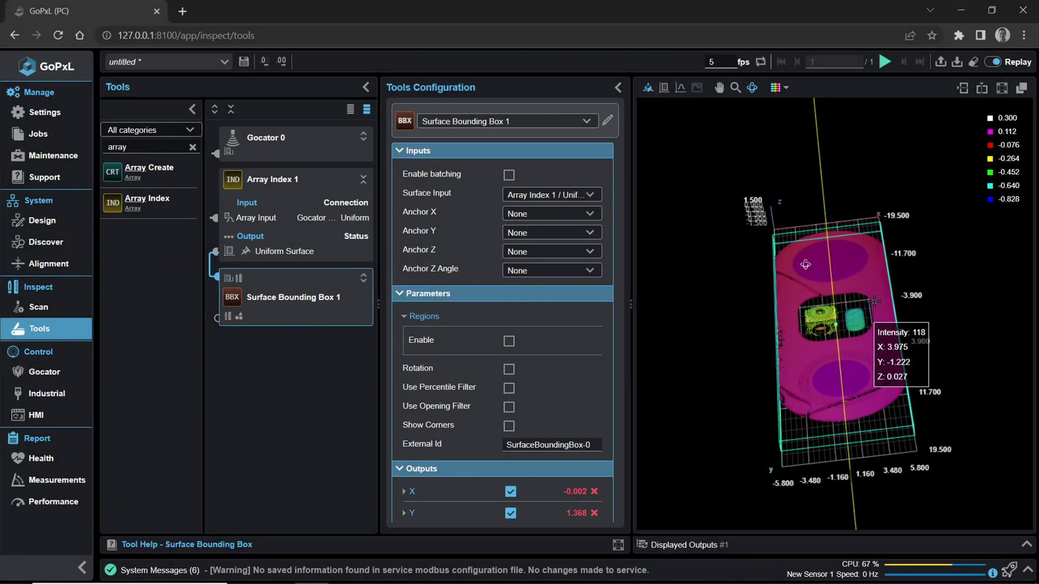
Enable a region on Surface Bounding Box 1 and switch to the top-down 2D view.
click(509, 341)
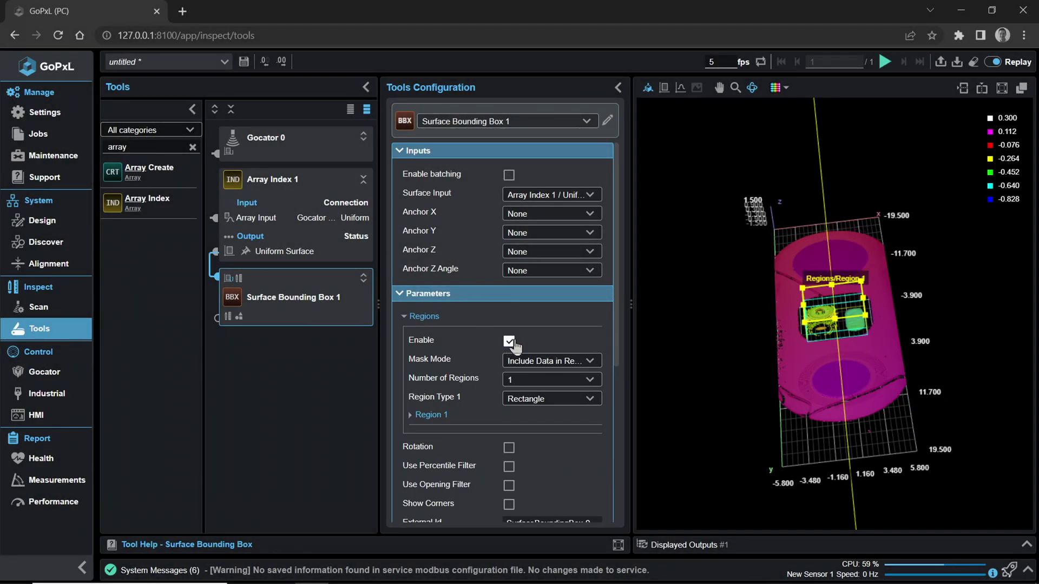
click(664, 86)
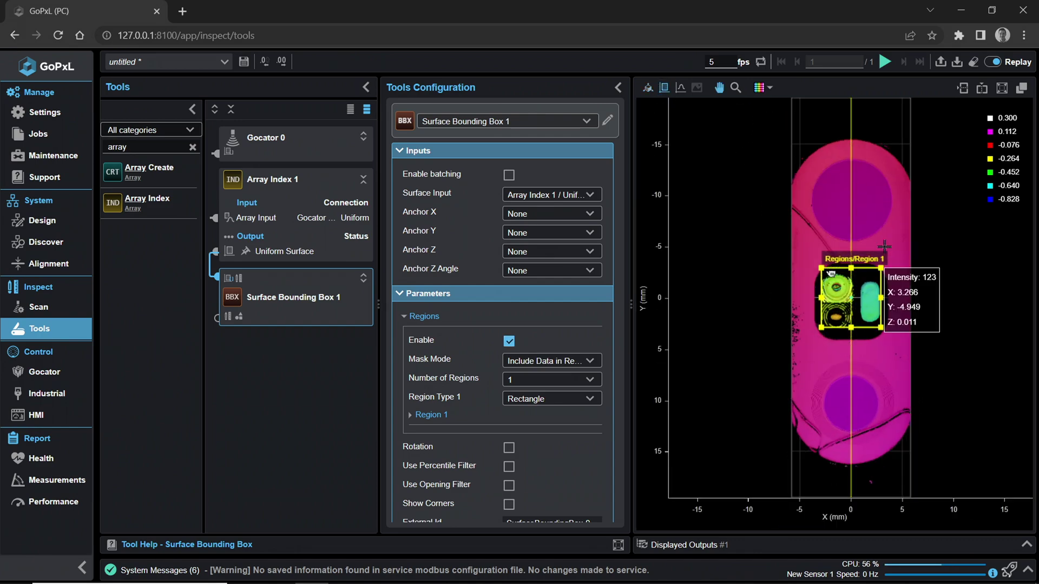
scroll(889, 261, up, 5)
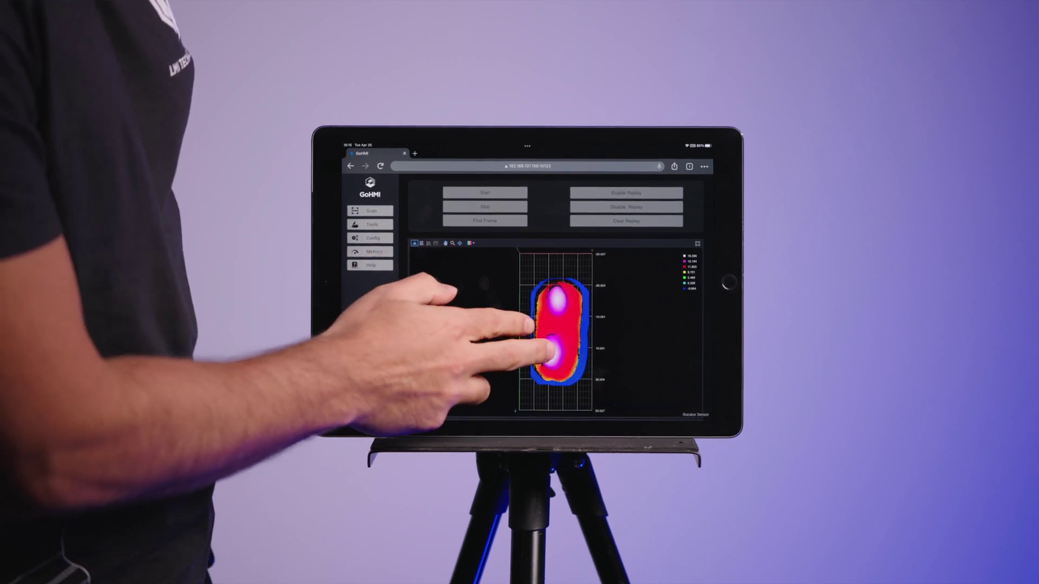
scroll(561, 325, up, 5)
Insert an Array Index tool into the chain above Surface Bounding Box 1.
drag(521, 357, 536, 381)
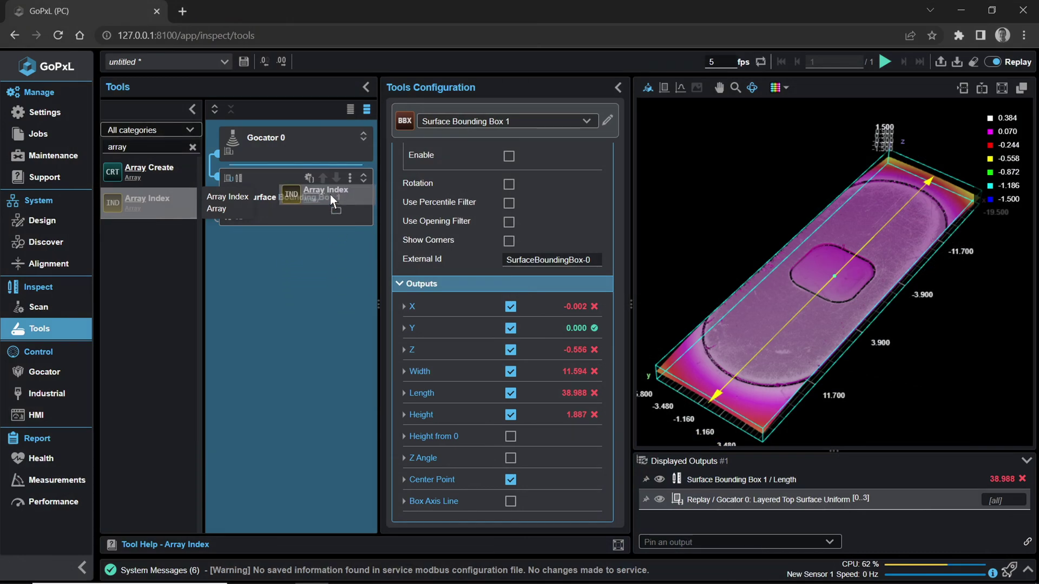
drag(330, 194, 313, 167)
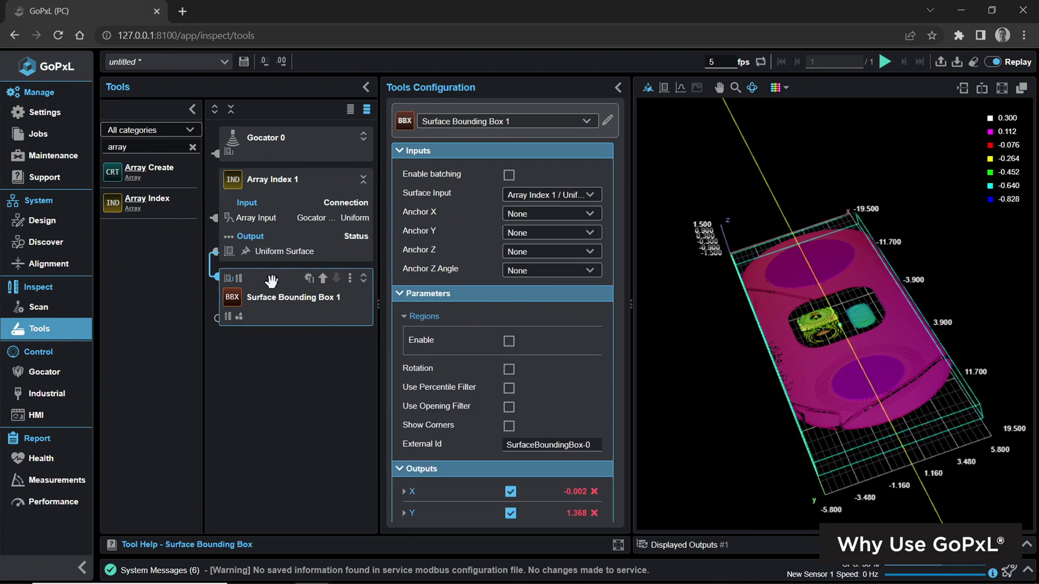
Re-enable the Surface Bounding Box 1 region in 2D view, then open Industrial Protocols.
mouse_move(867, 265)
mouse_down()
mouse_move(914, 367)
mouse_move(911, 347)
mouse_up()
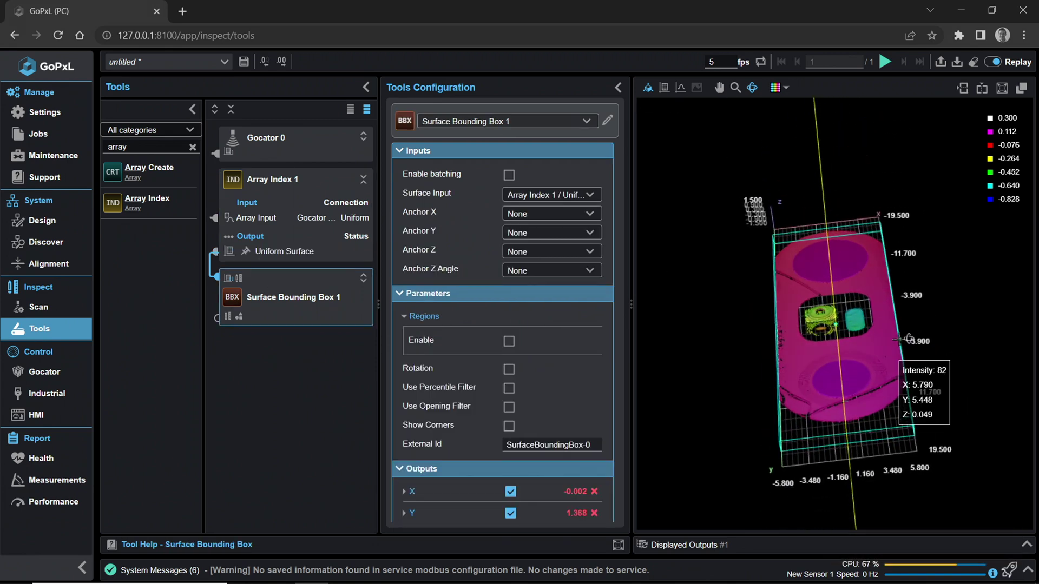
click(509, 341)
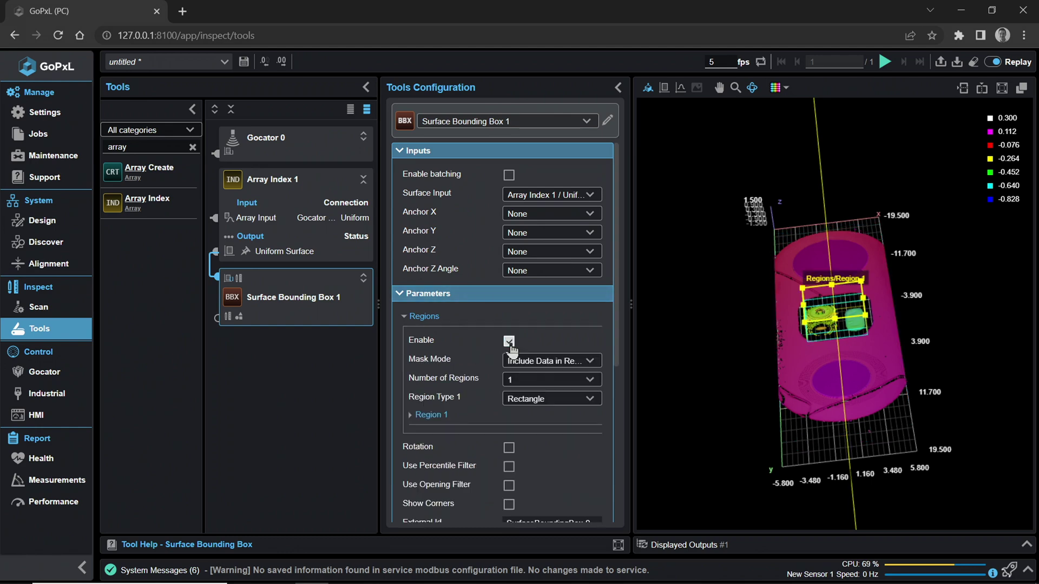
scroll(807, 303, up, 3)
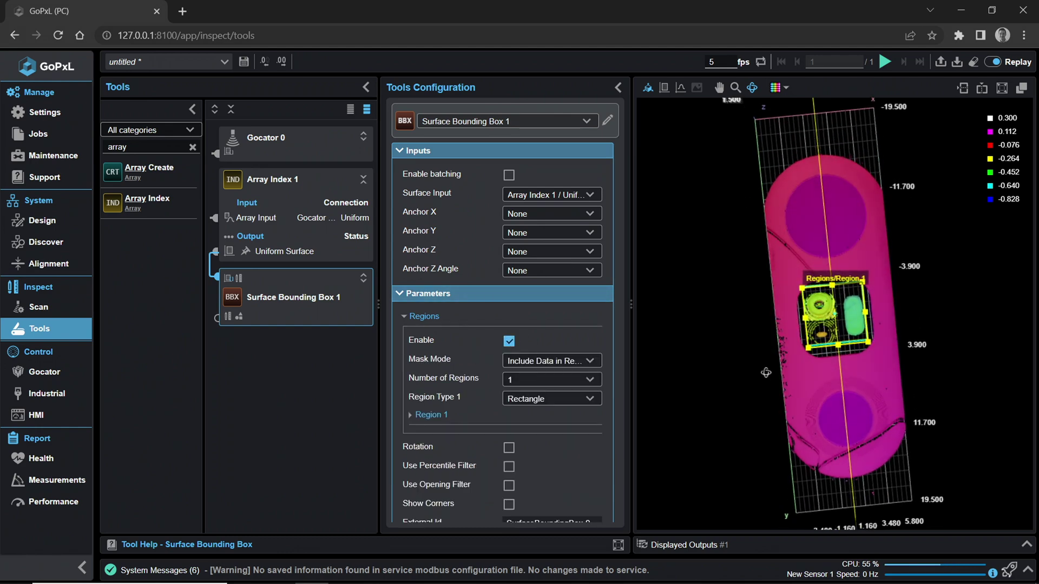
click(664, 88)
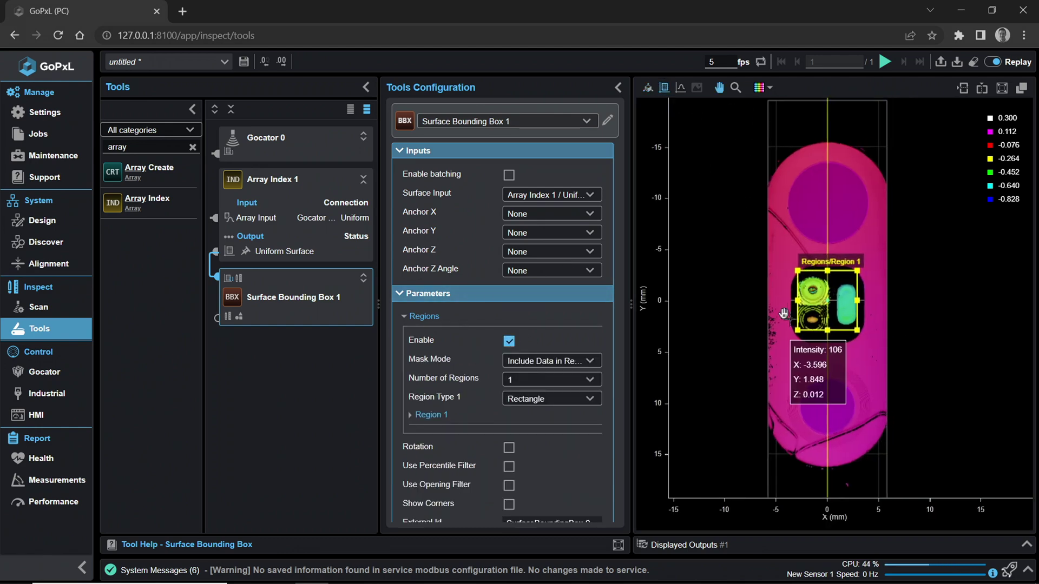
scroll(761, 303, up, 3)
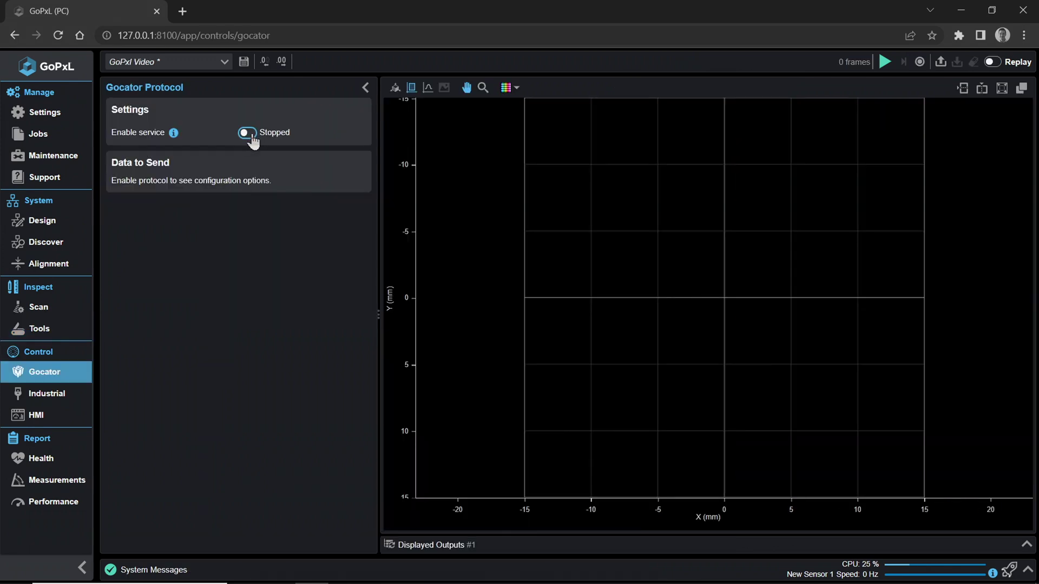
click(46, 394)
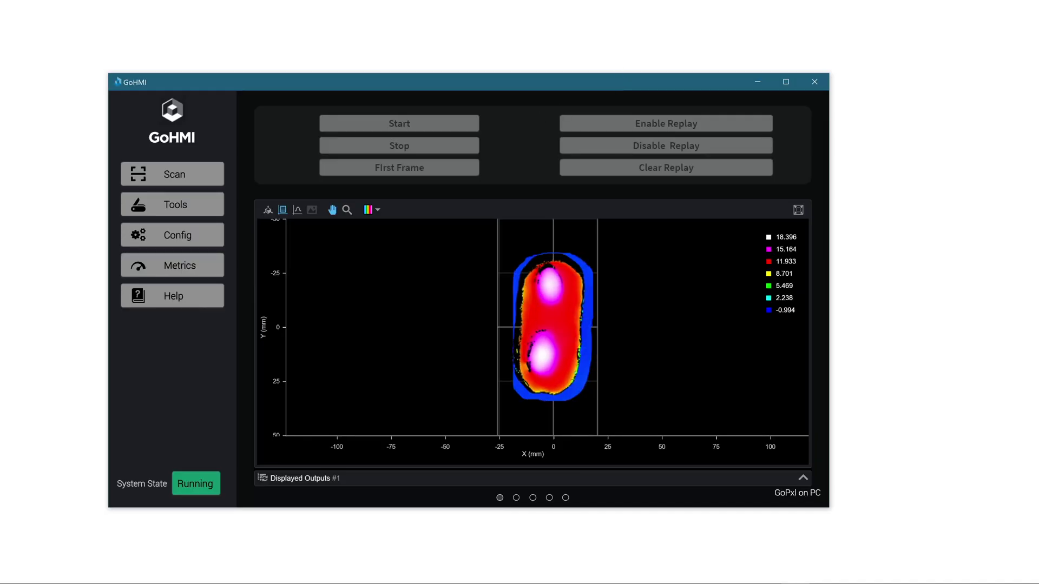
Enlarge and maximize the GoHMI window, then view the Metrics gauges and Config page.
drag(470, 74, 470, 43)
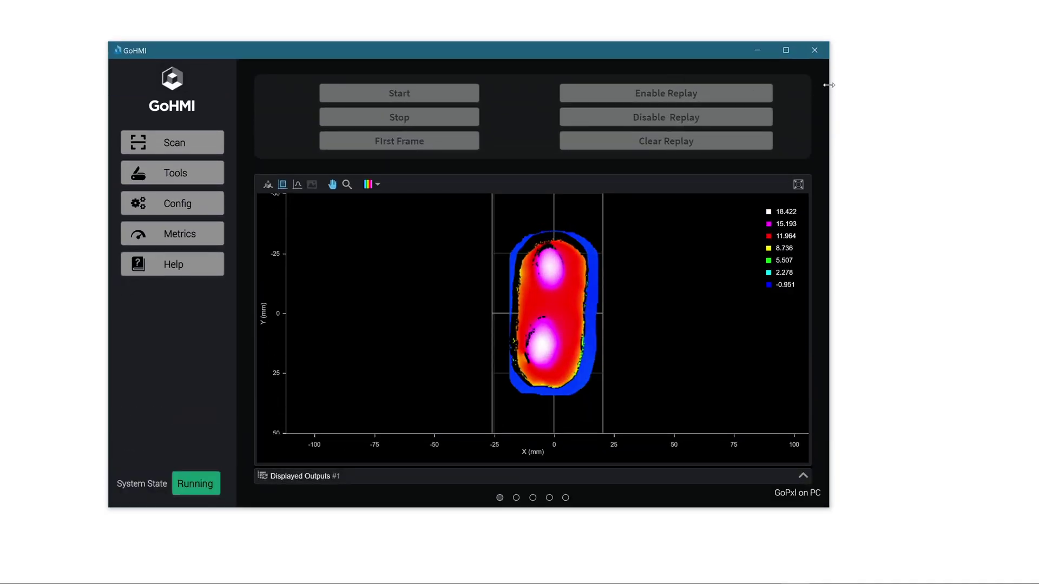
drag(828, 85, 942, 85)
click(887, 50)
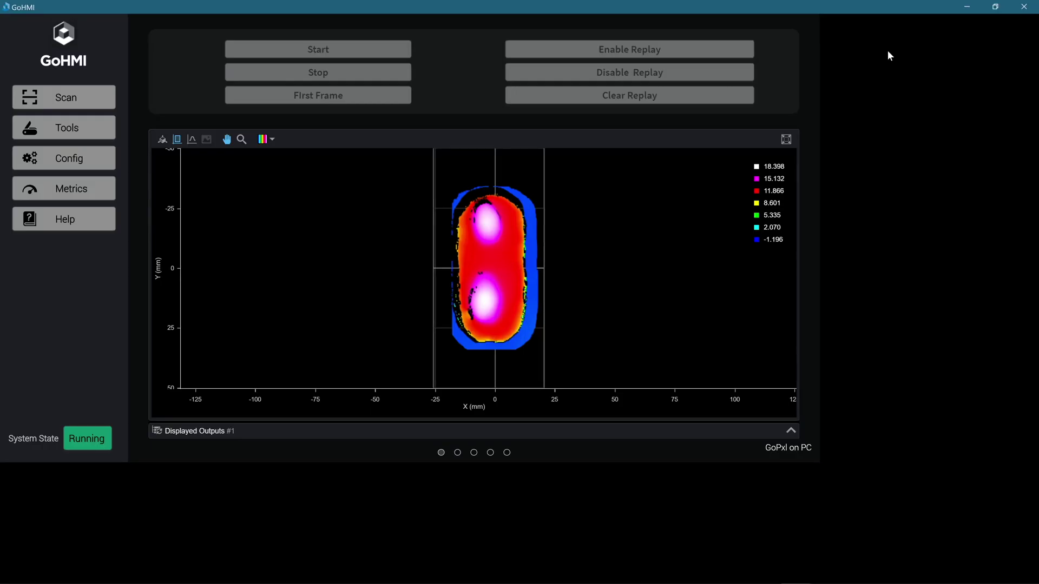
click(78, 132)
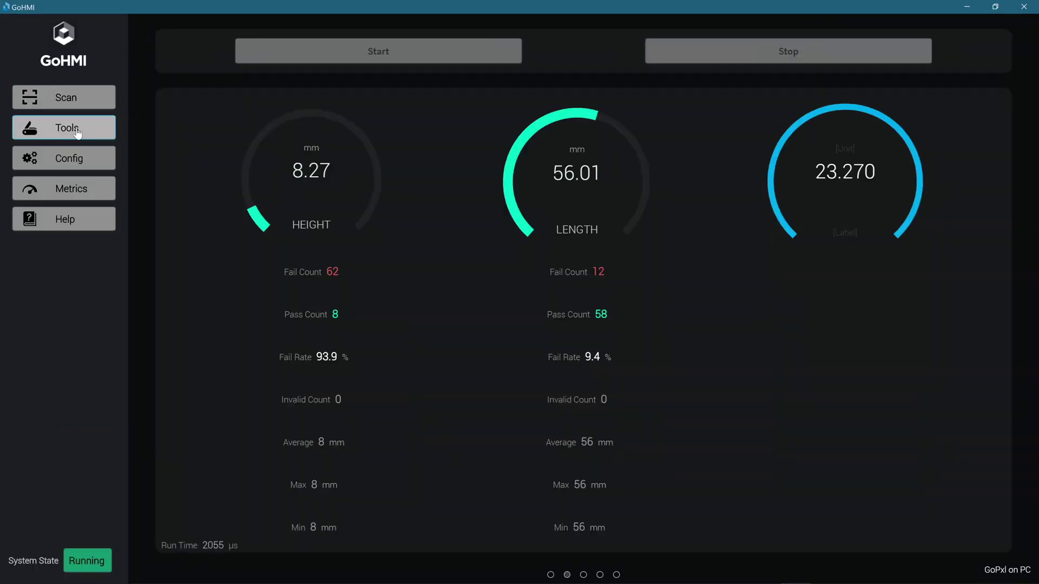
click(44, 160)
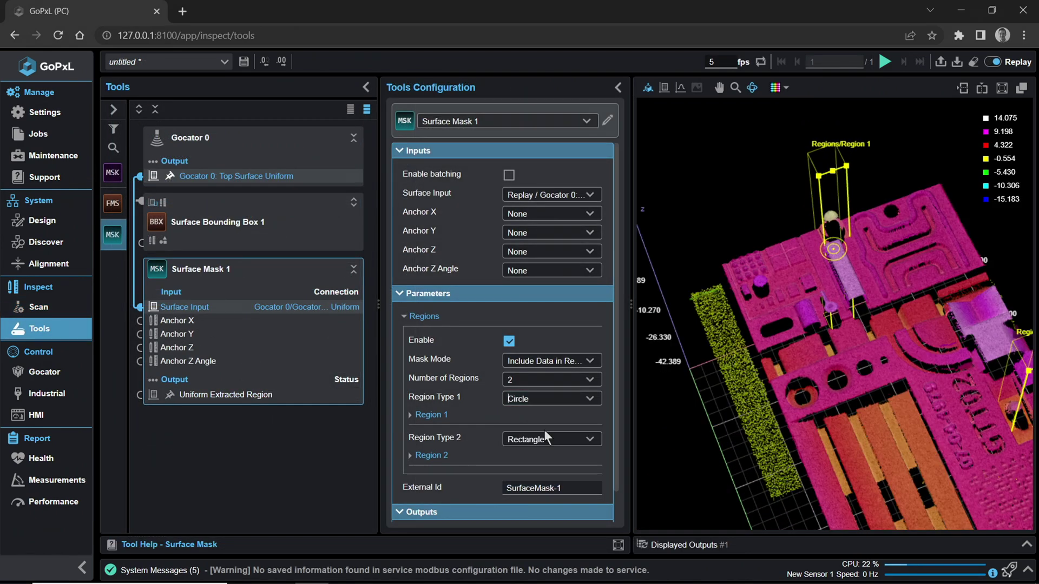
Show Surface Mask 1's circle and rectangle regions in the top-down 2D view.
click(664, 87)
scroll(845, 203, up, 4)
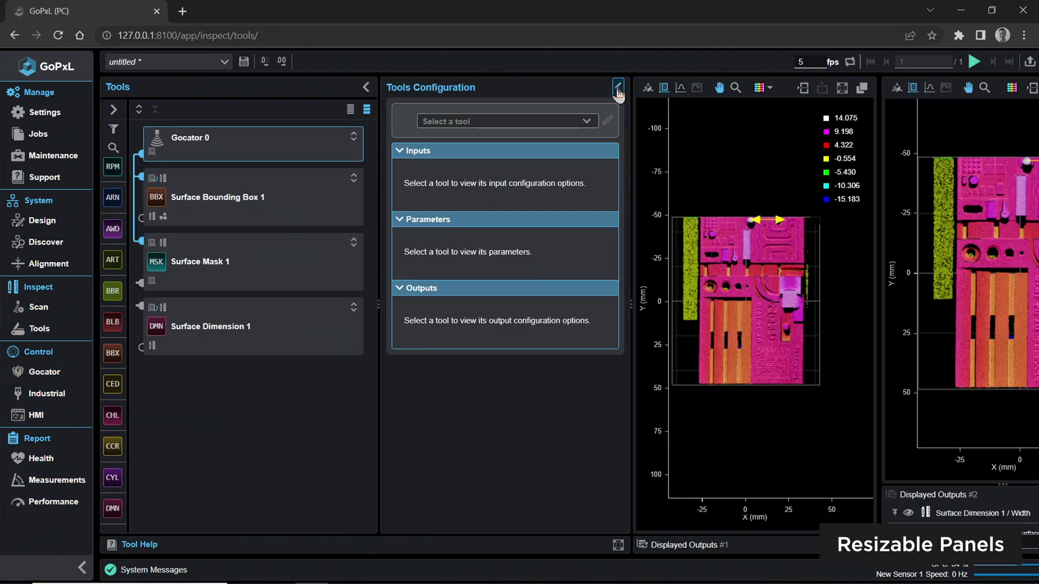
Collapse Tools Configuration and show the part in 3D in the second viewer.
click(619, 87)
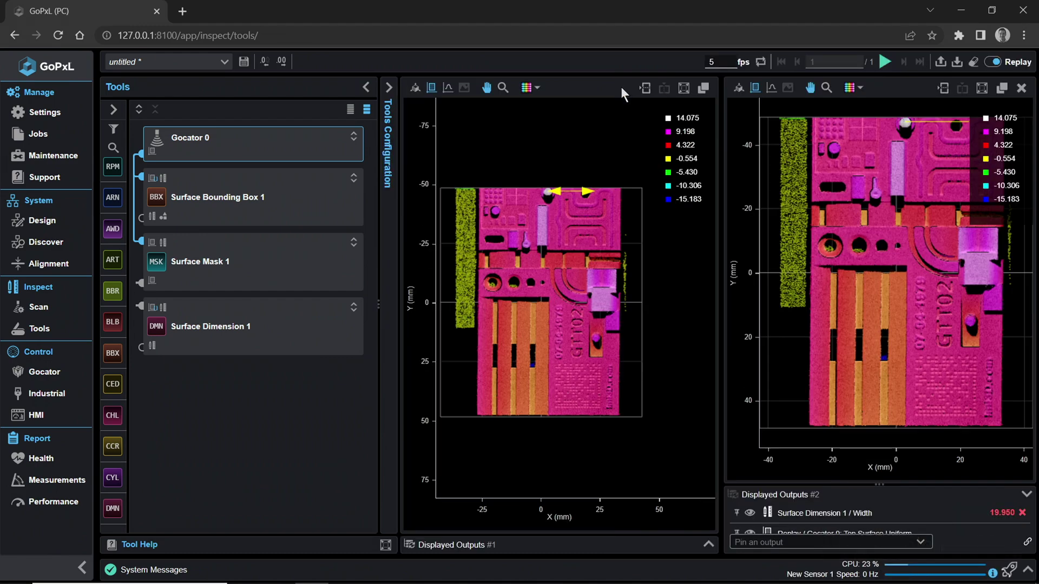
drag(837, 237, 851, 297)
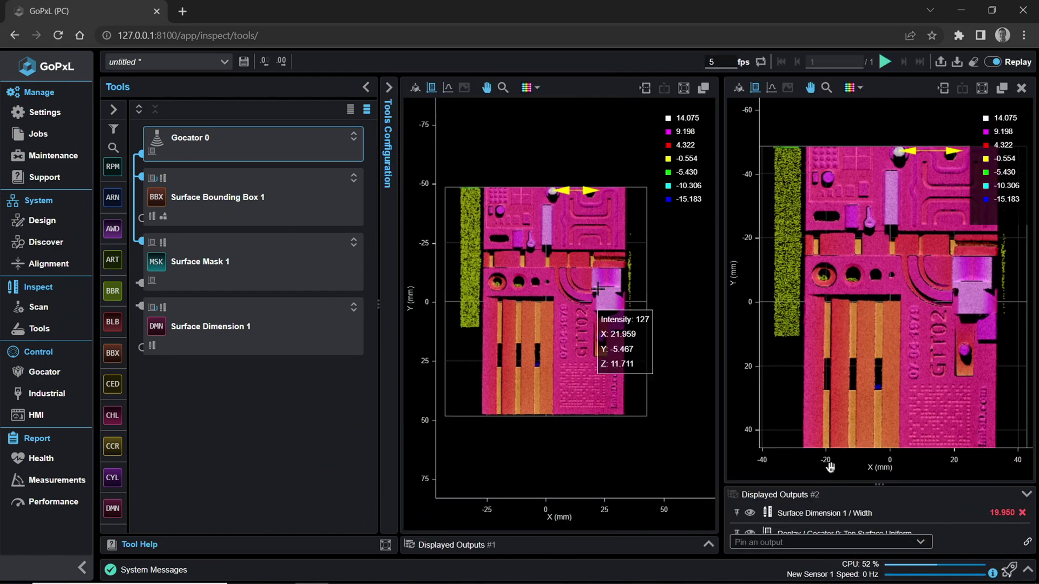
click(848, 496)
drag(877, 365, 877, 244)
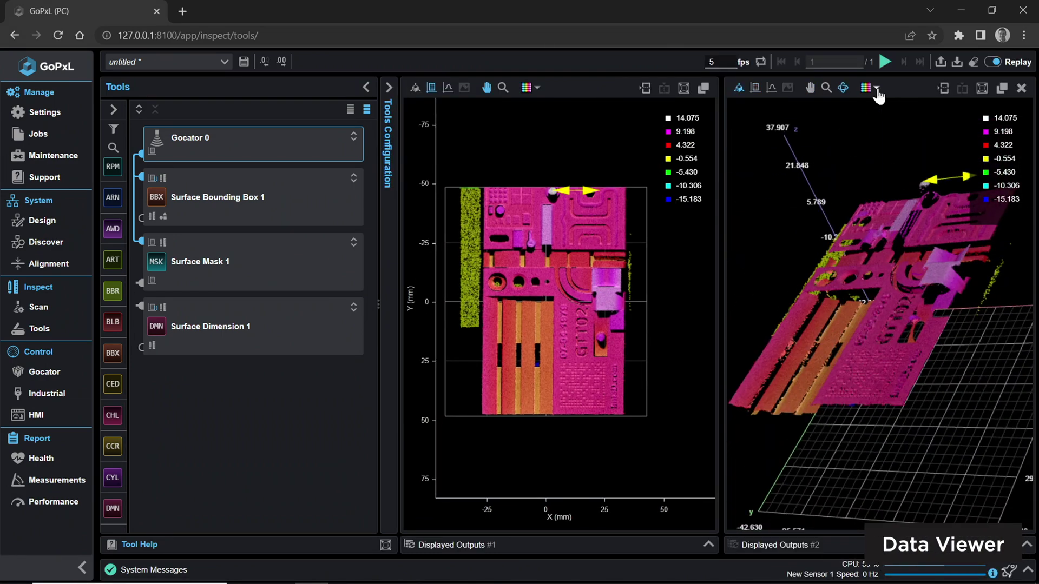
Set the second viewer to greyscale height shading.
click(861, 88)
click(840, 146)
click(841, 180)
scroll(933, 341, up, 8)
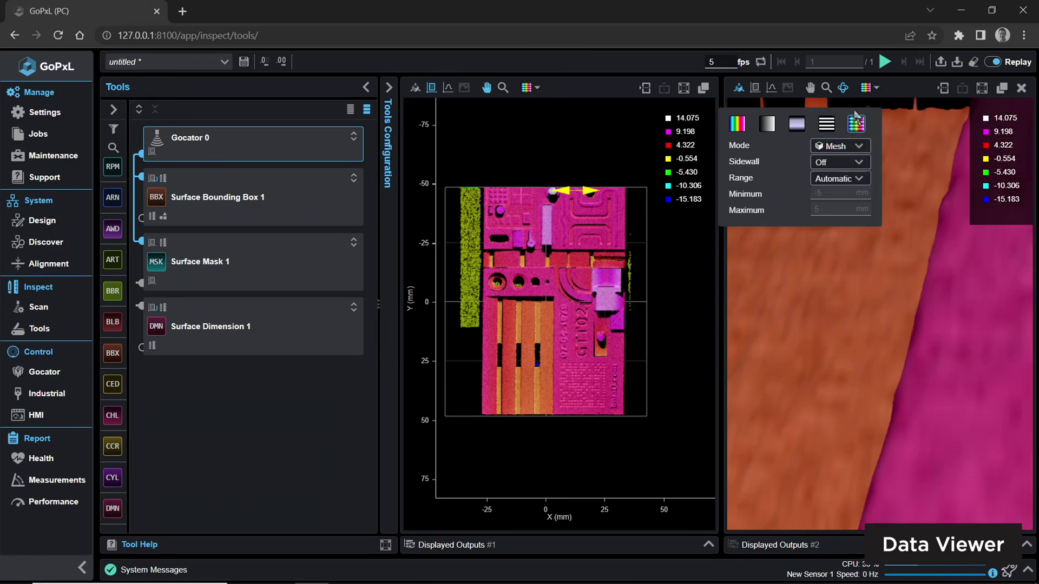
click(768, 124)
scroll(964, 381, down, 8)
Pop the visualizer out into its own window and pin an output to the viewer.
click(1002, 87)
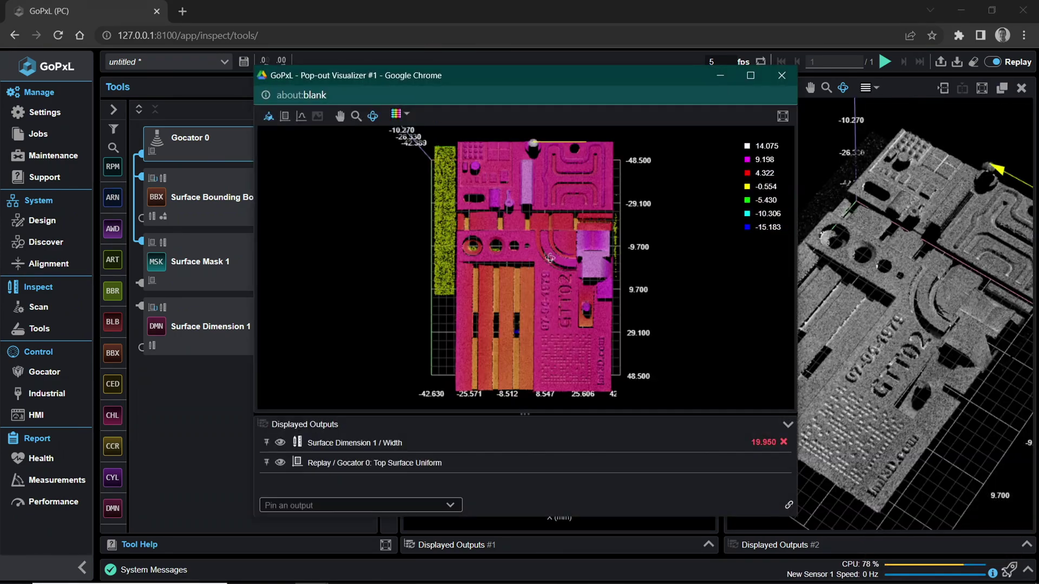
click(782, 75)
click(1028, 545)
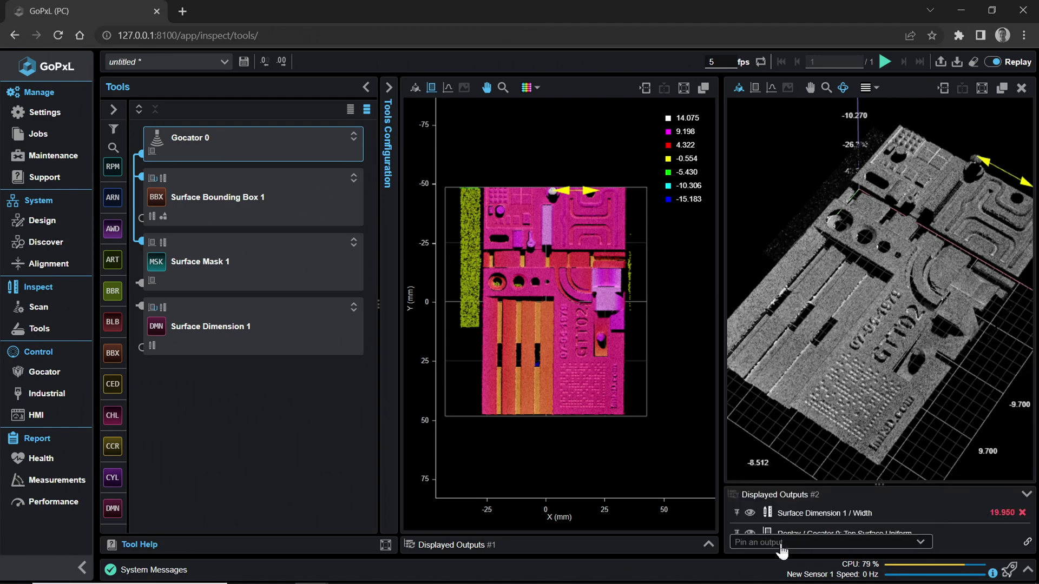
click(828, 541)
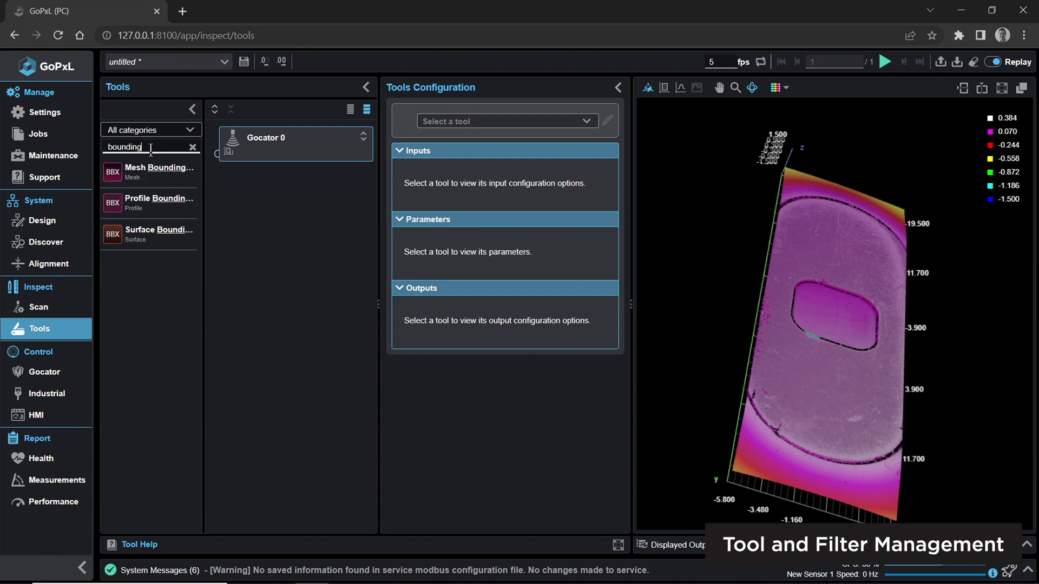
Add Surface Bounding Box and Array Index tools to the chain under Gocator 0.
drag(191, 267, 287, 288)
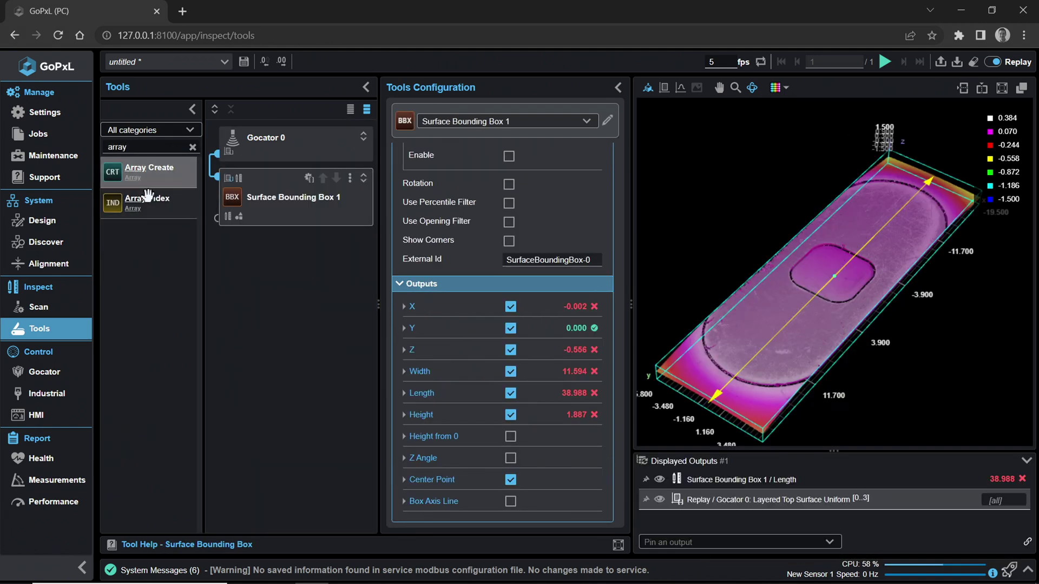
drag(151, 203, 238, 270)
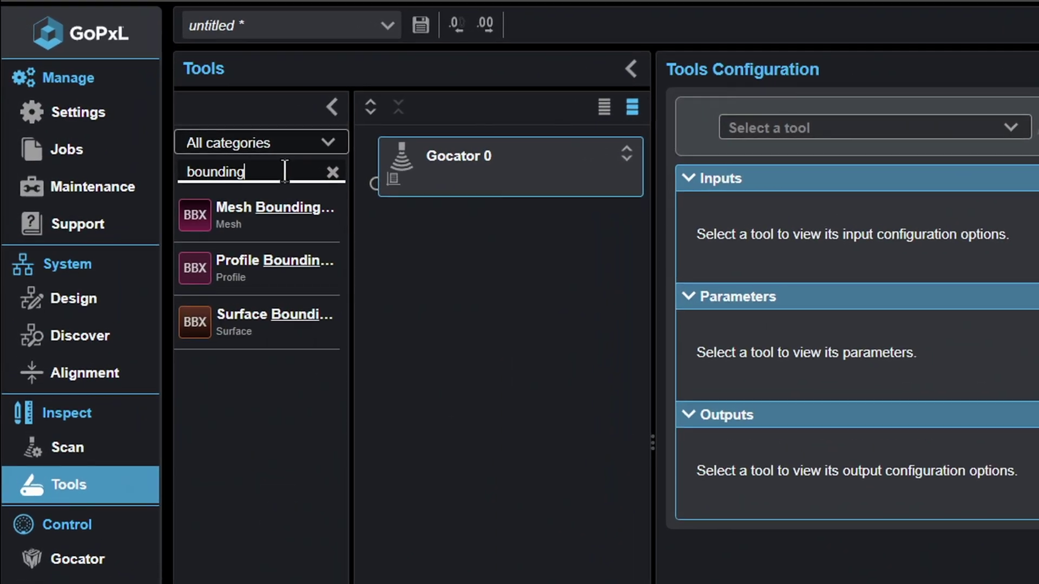
drag(259, 321, 524, 282)
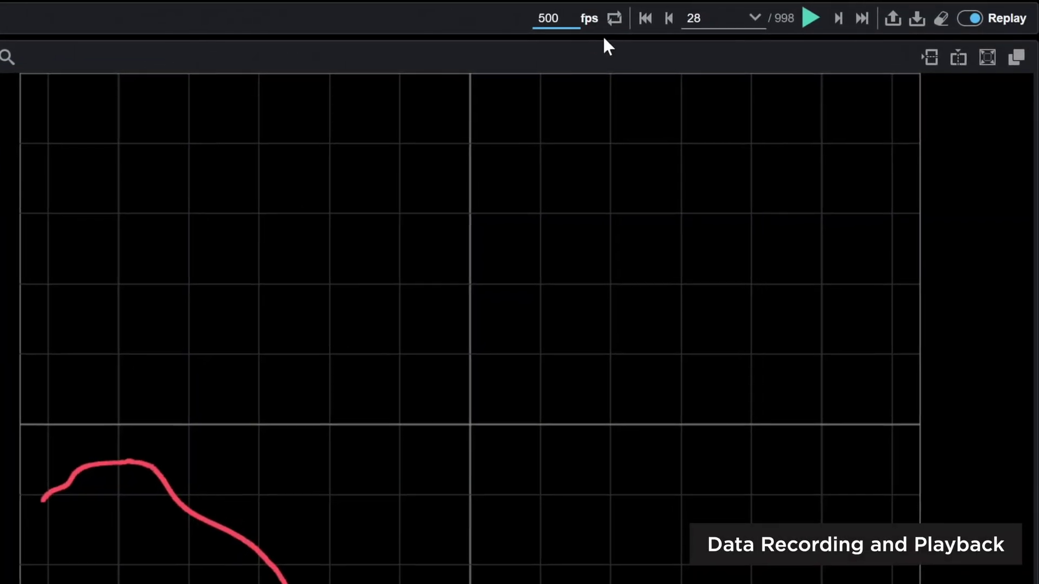
Replay the recorded profile in a loop and enlarge the Profile Circle tool help.
click(811, 18)
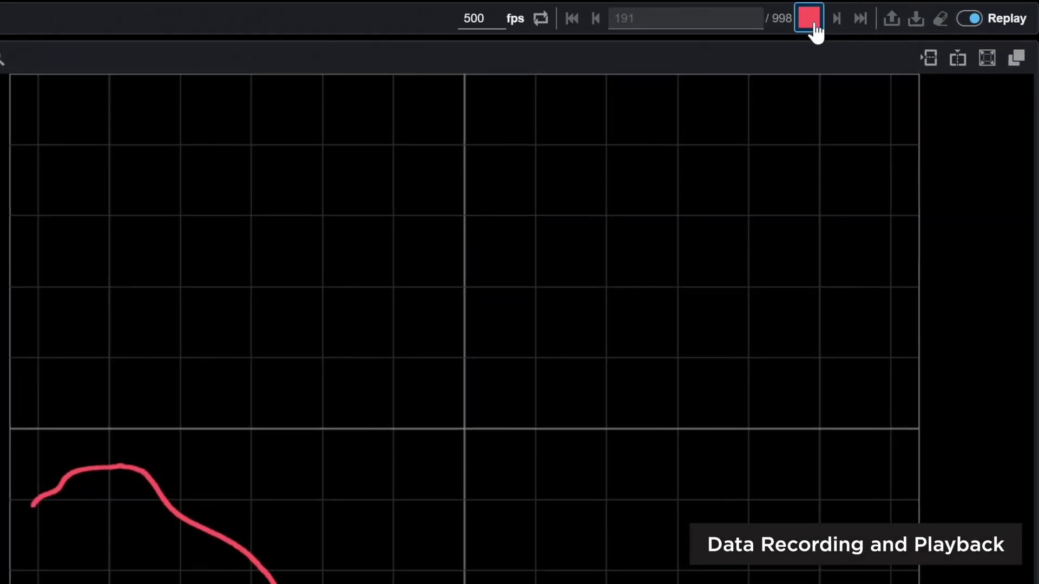
click(603, 19)
click(803, 19)
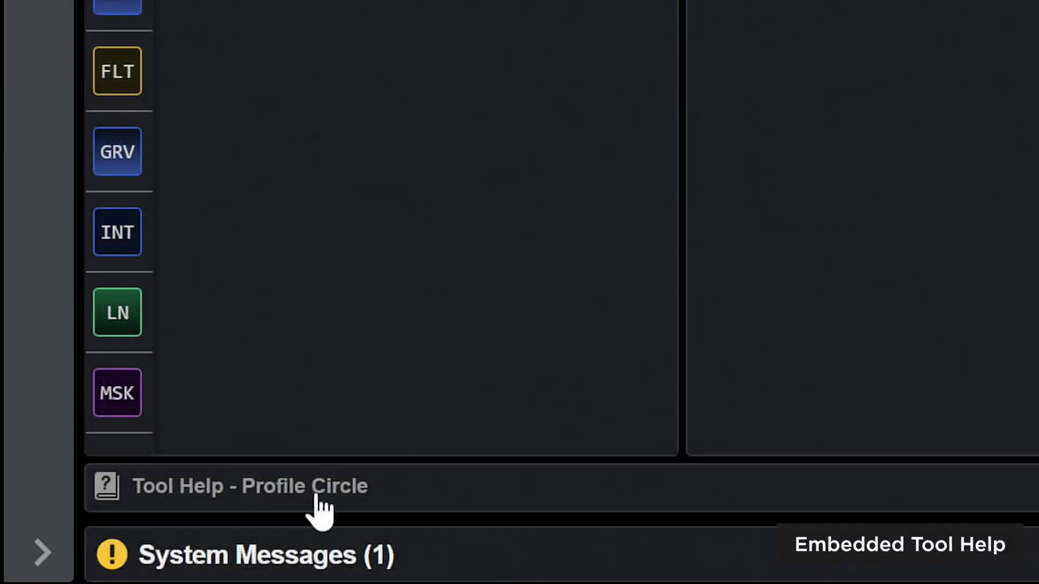
click(318, 511)
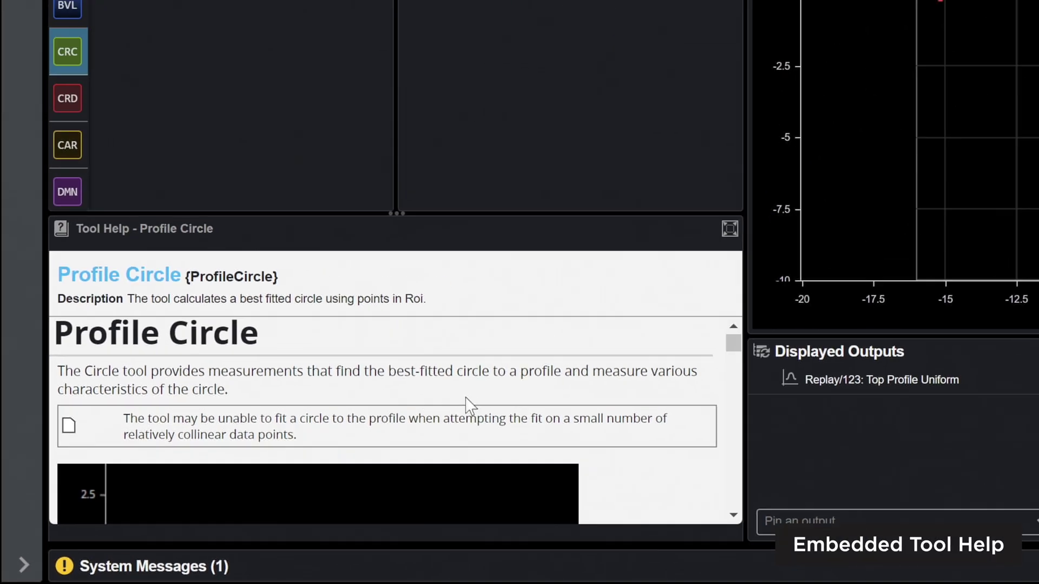
scroll(247, 482, down, 3)
click(386, 395)
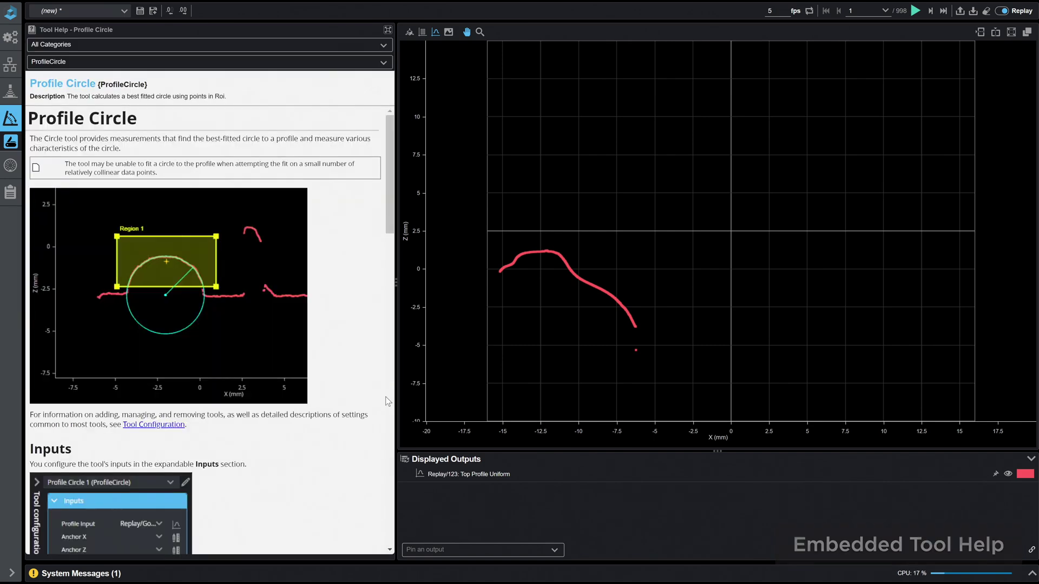
scroll(387, 398, down, 3)
scroll(387, 397, down, 2)
scroll(386, 401, down, 2)
scroll(387, 400, down, 2)
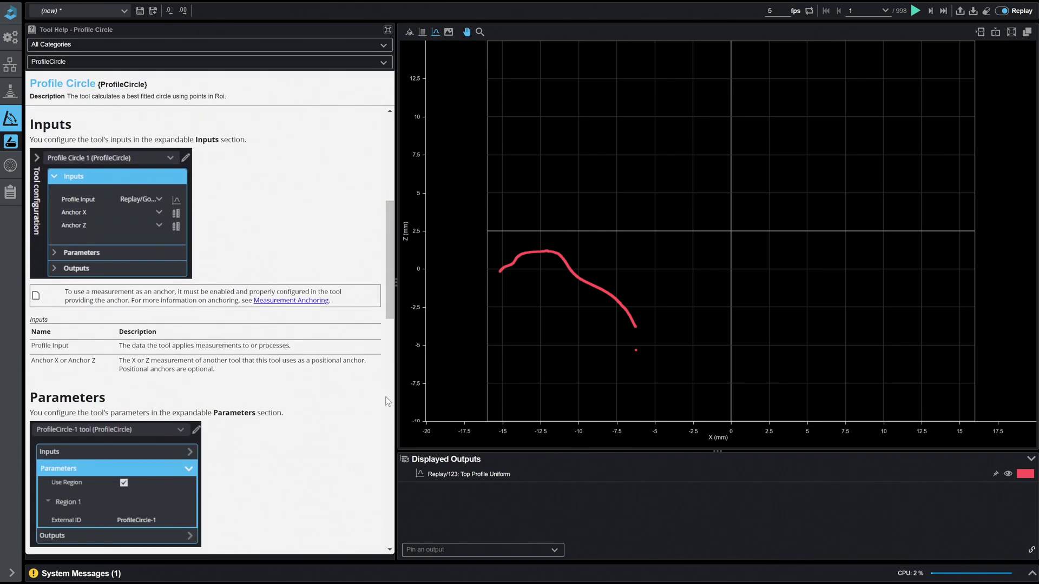
Close the tool help and orbit the 3D view of the layered top surface.
click(387, 30)
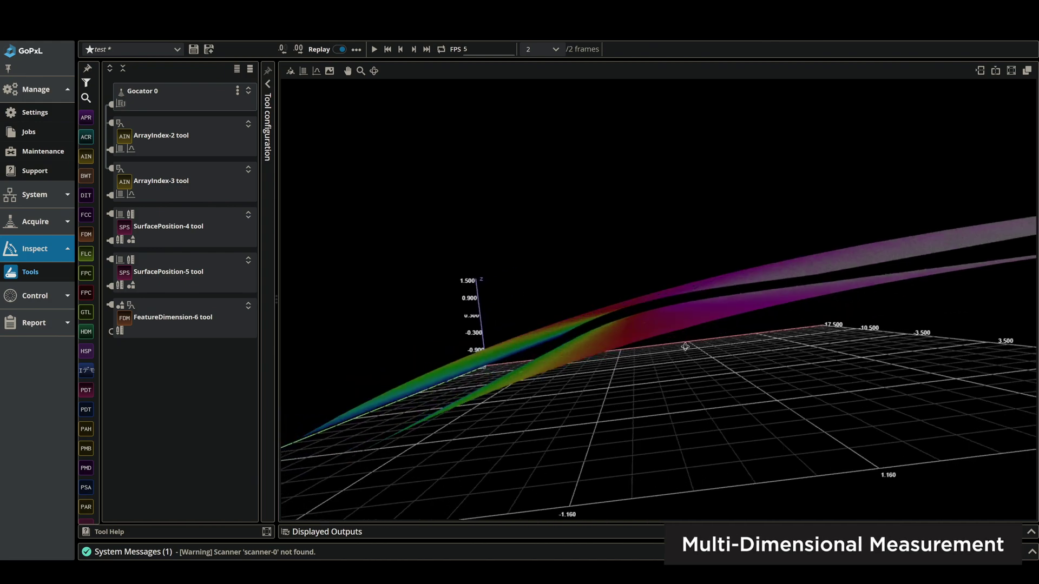
drag(684, 347, 707, 341)
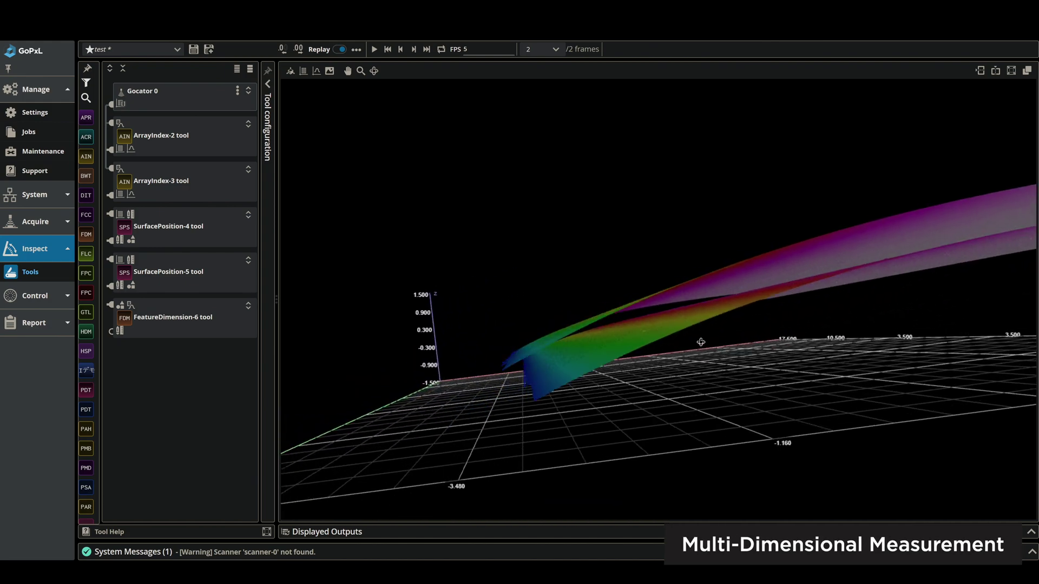
drag(683, 376, 698, 366)
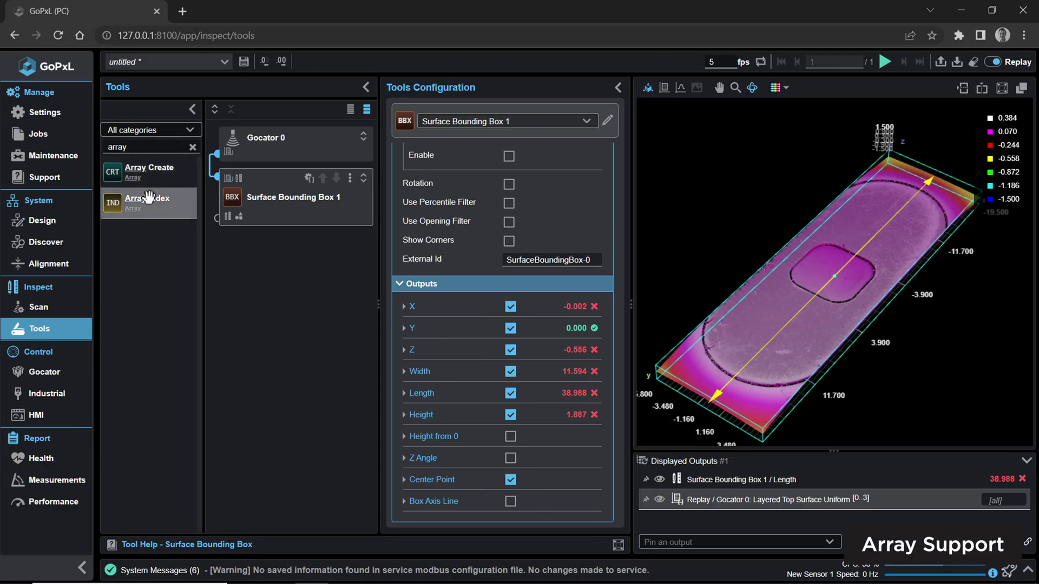
Place Array Index above Surface Bounding Box 1, show all layers, and display the Height output.
drag(156, 208, 283, 315)
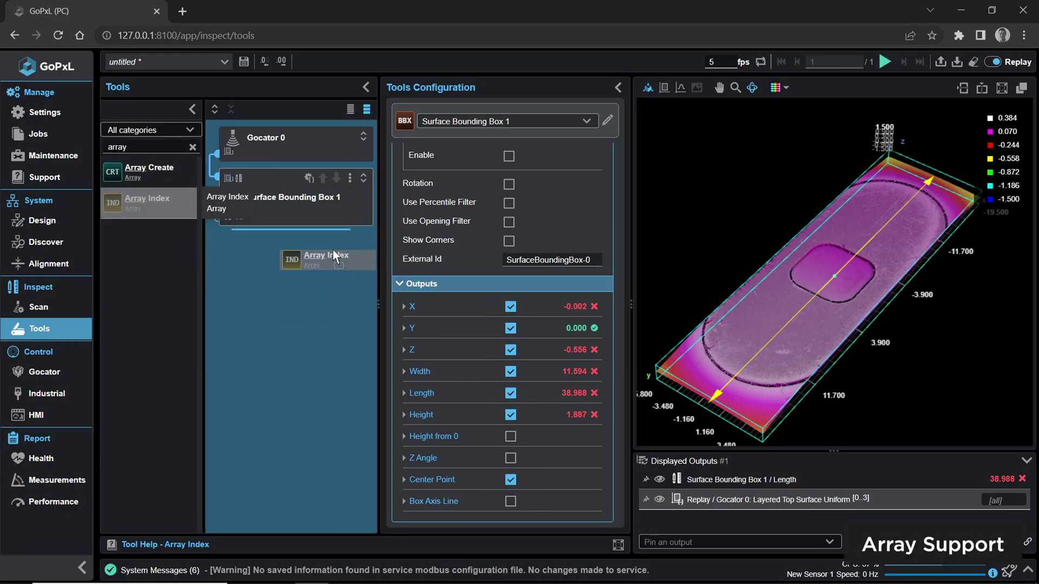
drag(327, 187, 313, 167)
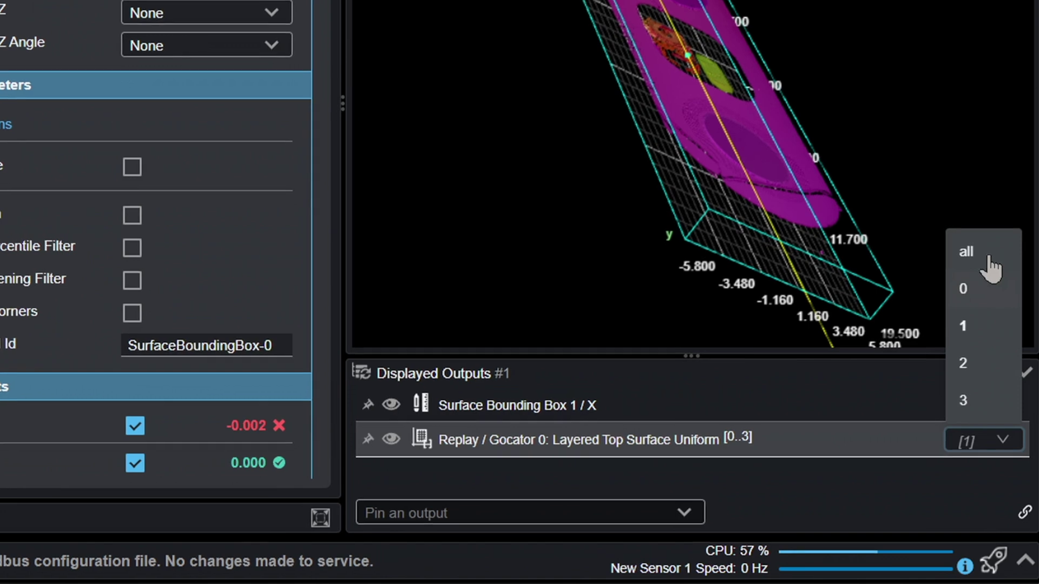
click(992, 258)
scroll(163, 284, down, 5)
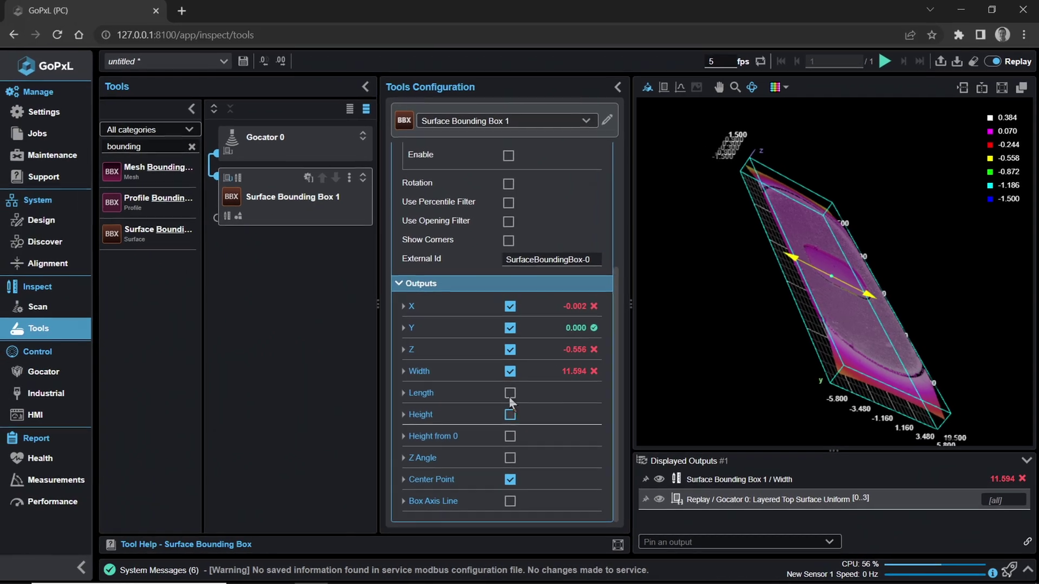
click(179, 308)
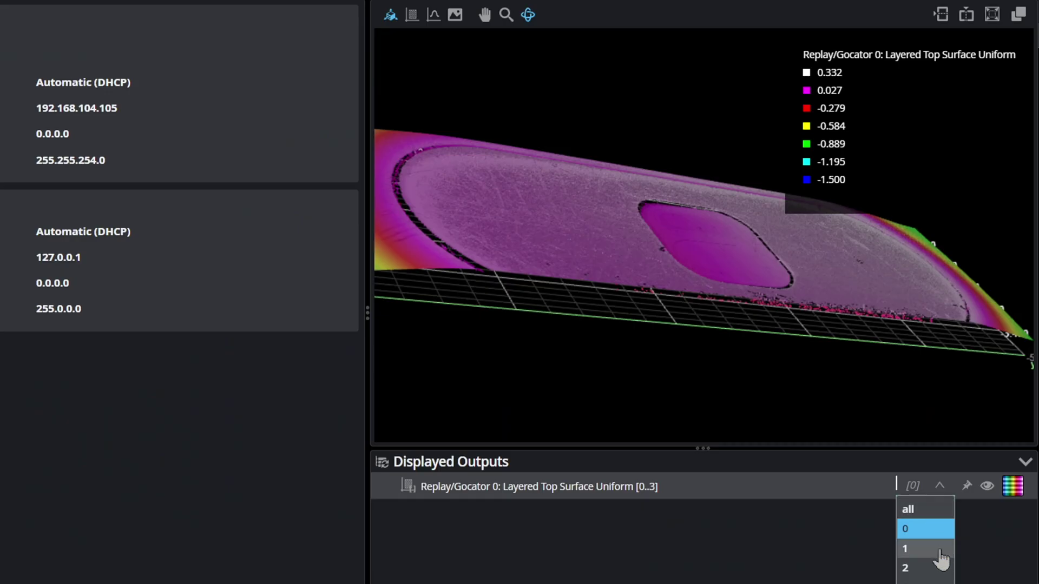
Show layers 1, 2 and 3 in turn, then all layers, orbiting the 3D view each time.
click(906, 548)
mouse_move(844, 362)
mouse_down()
mouse_move(666, 371)
mouse_move(672, 385)
mouse_up()
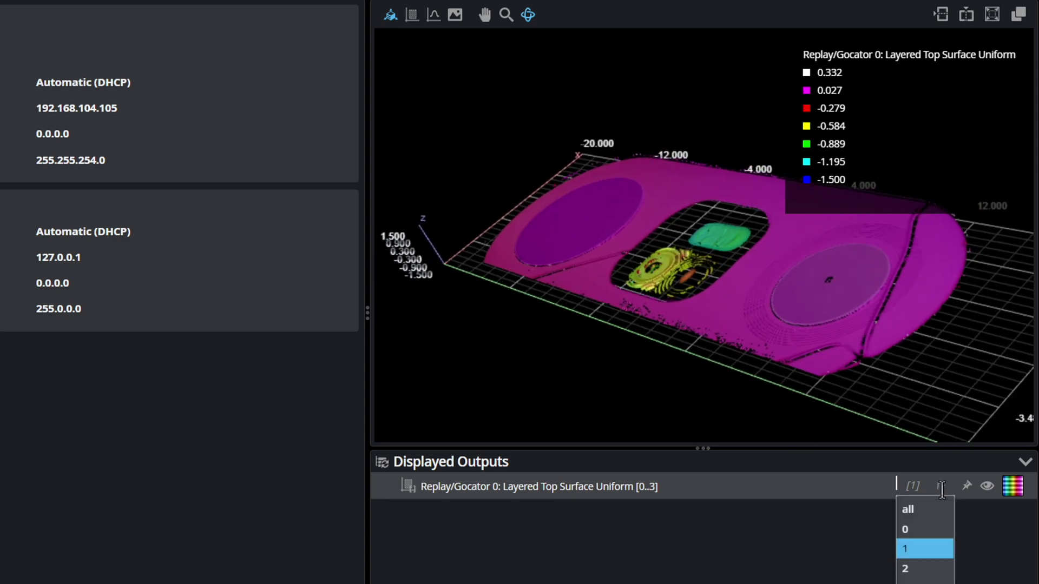
click(909, 568)
scroll(815, 364, up, 5)
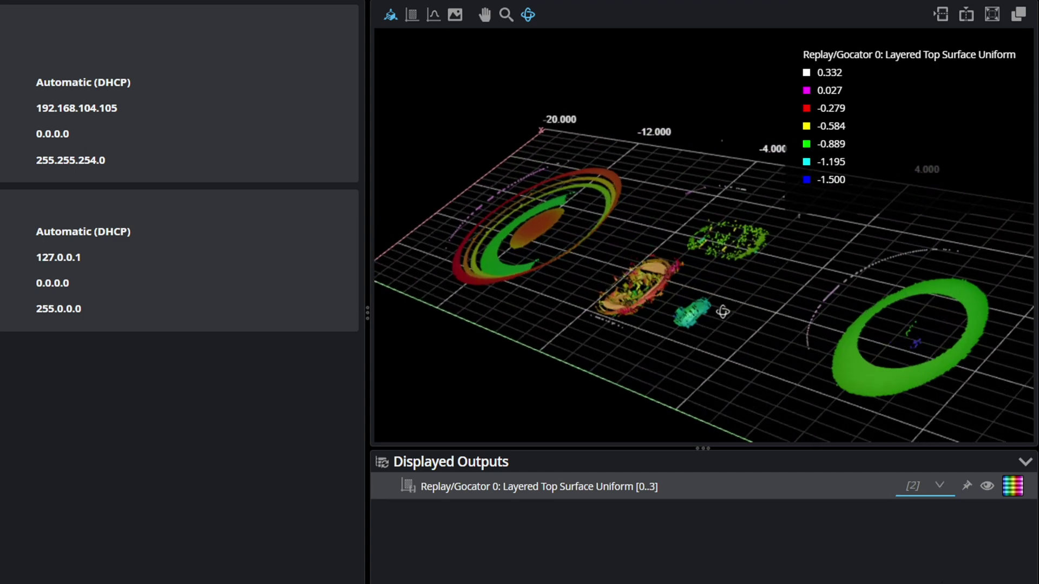
drag(815, 364, 793, 341)
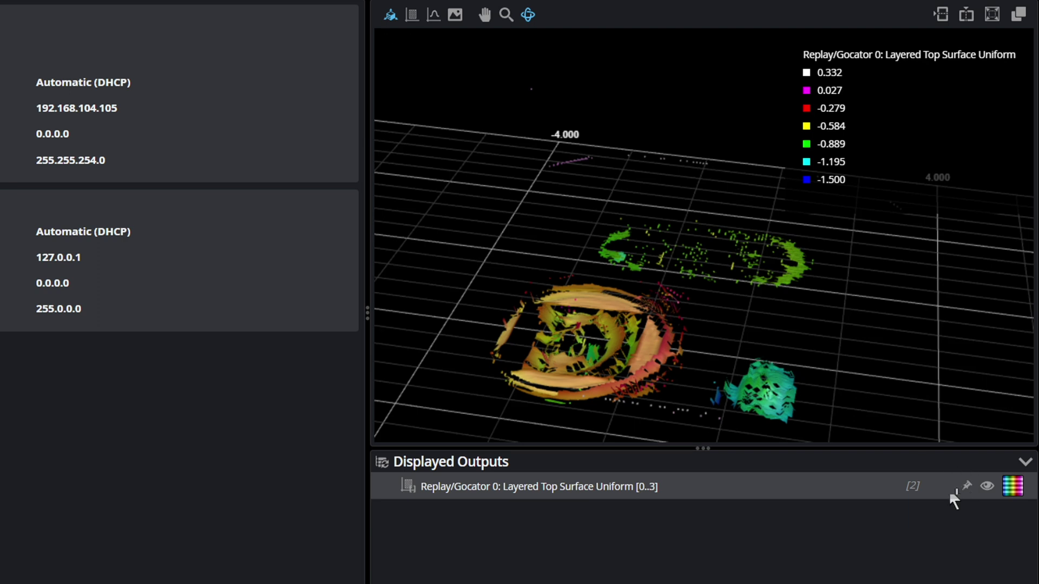
click(911, 580)
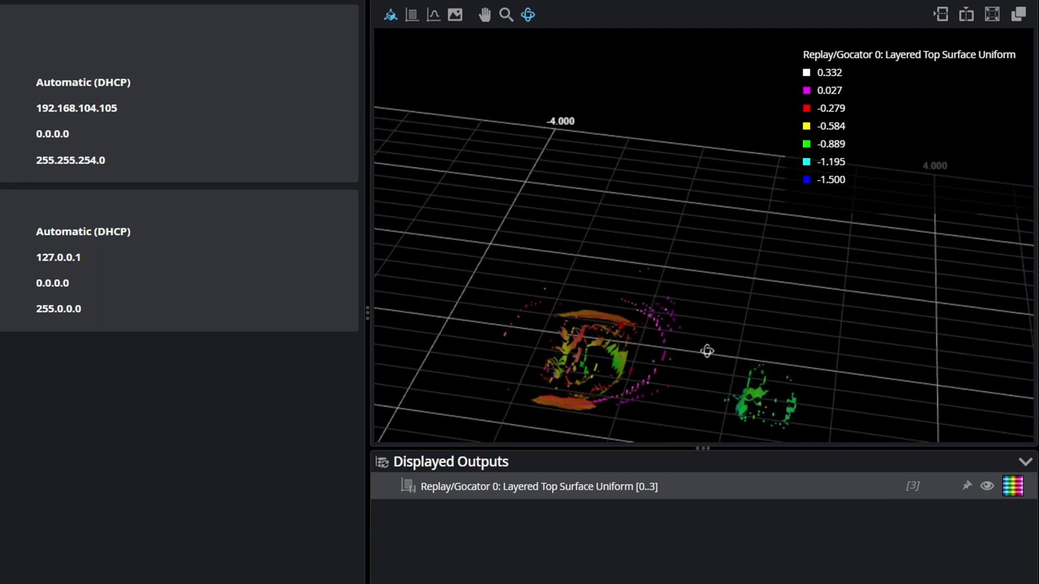
drag(704, 332, 715, 363)
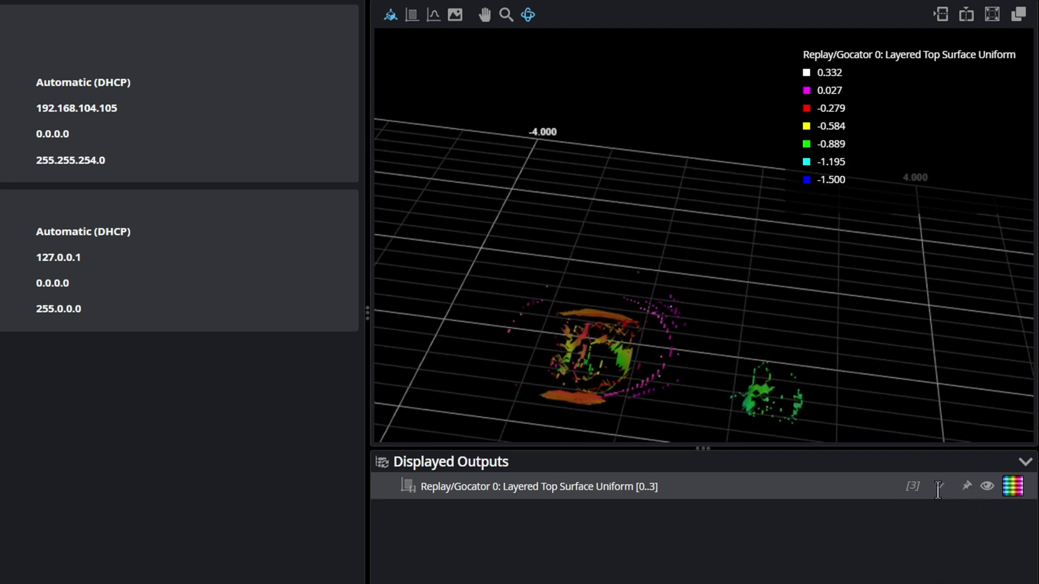
click(908, 510)
scroll(692, 341, down, 5)
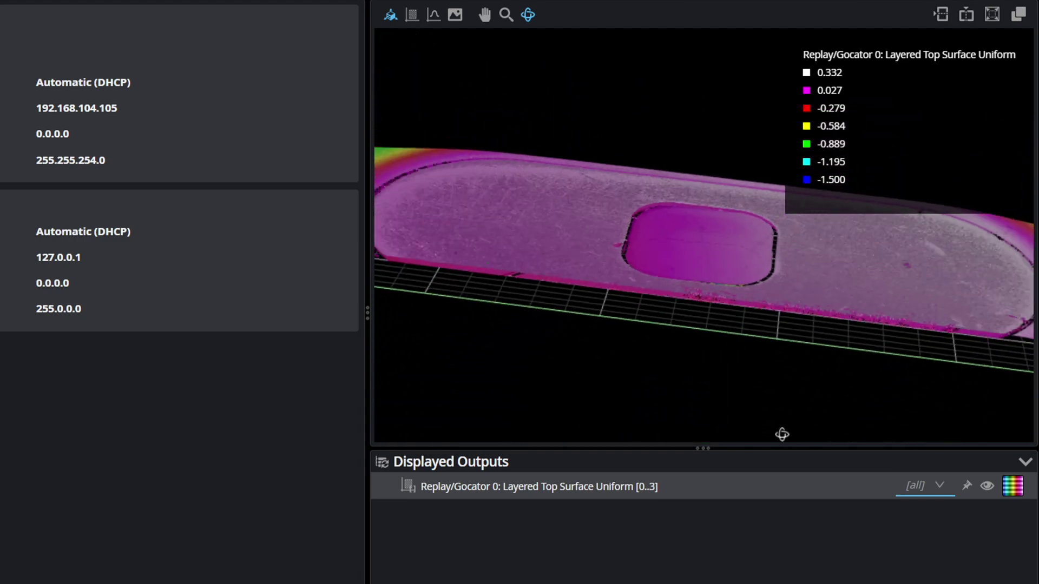
click(1025, 462)
drag(692, 341, 812, 369)
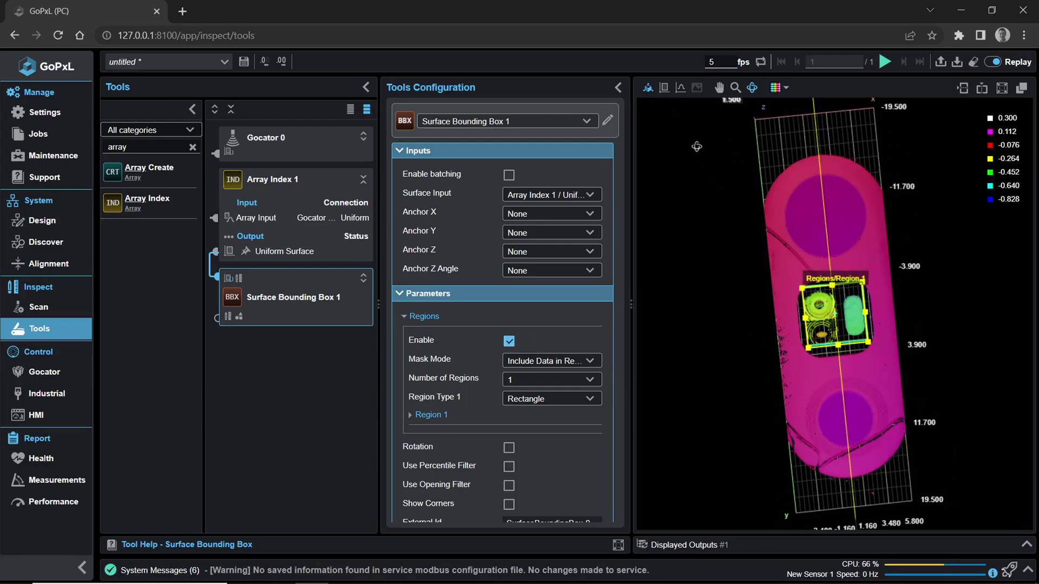
In 2D view, fit Region 1 around the teal oblong and set Length limits Min 4, Max 4.1.
click(664, 86)
scroll(873, 256, up, 5)
drag(873, 256, 879, 285)
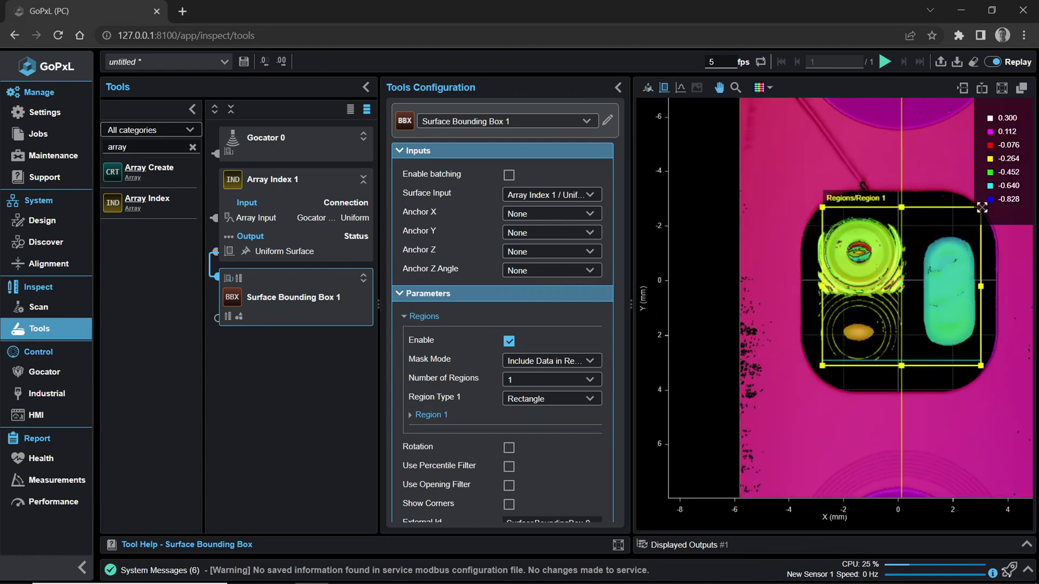
scroll(442, 406, down, 3)
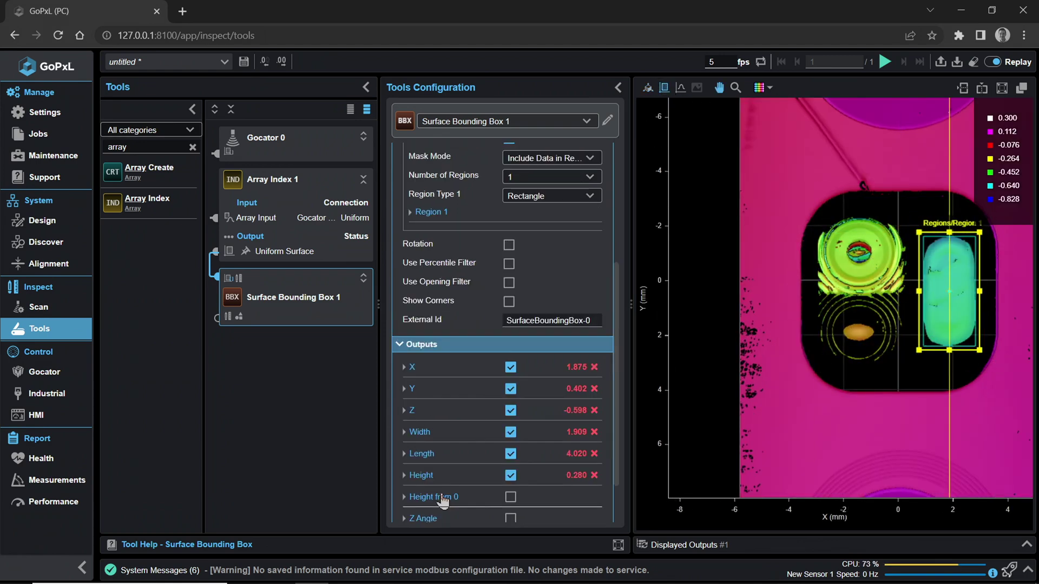
click(421, 453)
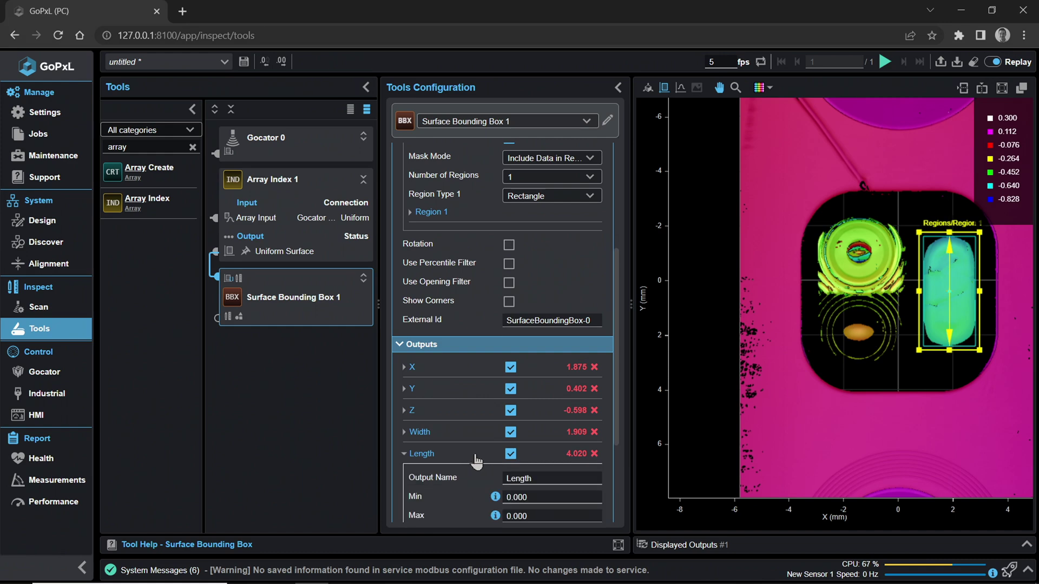
scroll(479, 459, down, 2)
text(4)
click(552, 382)
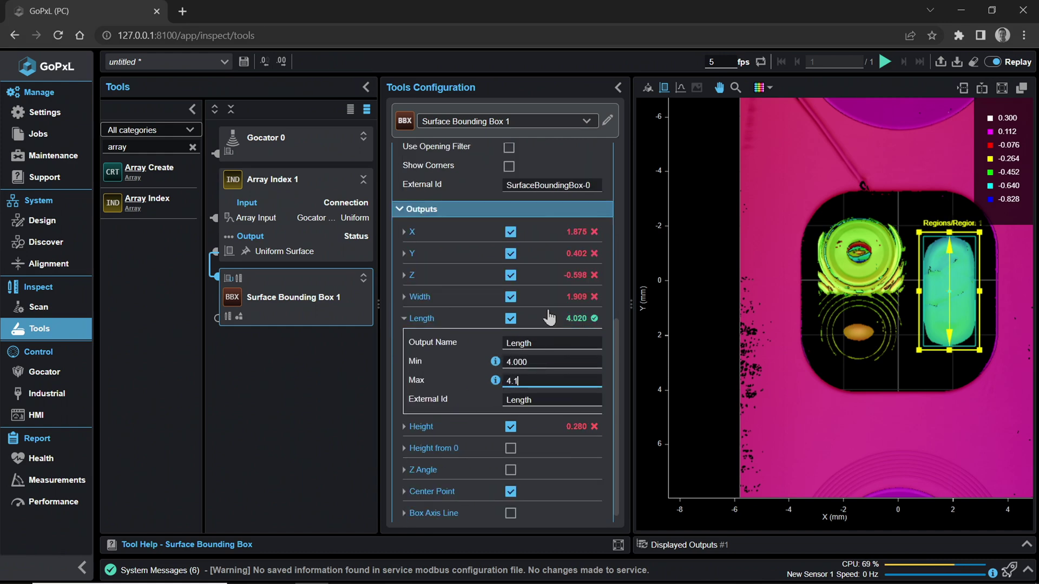
text(4.1)
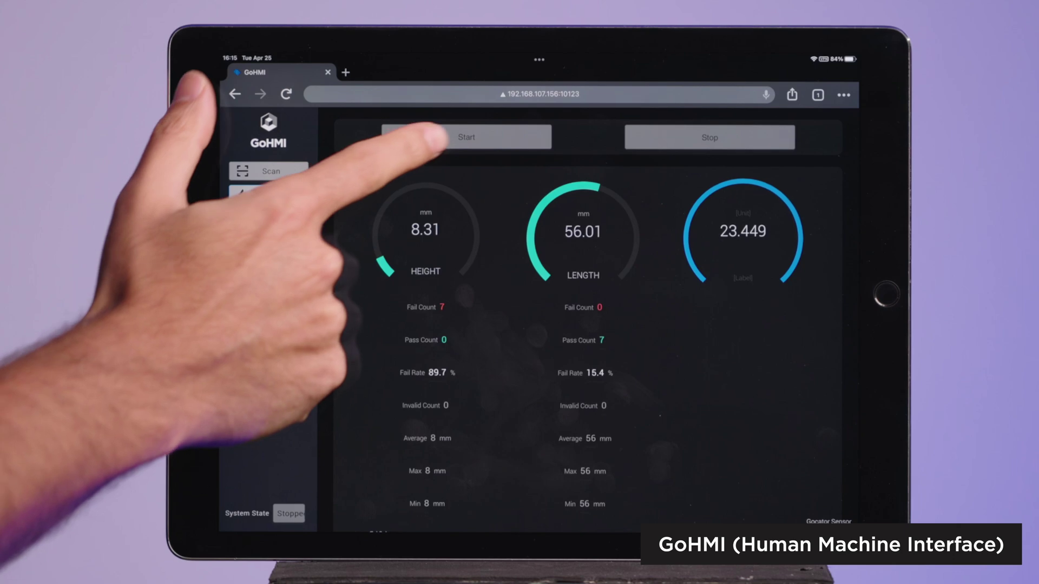
Start the system, preview Exposure Mode and Trigger Source options, then open Help's Aligning Sensors section.
click(466, 137)
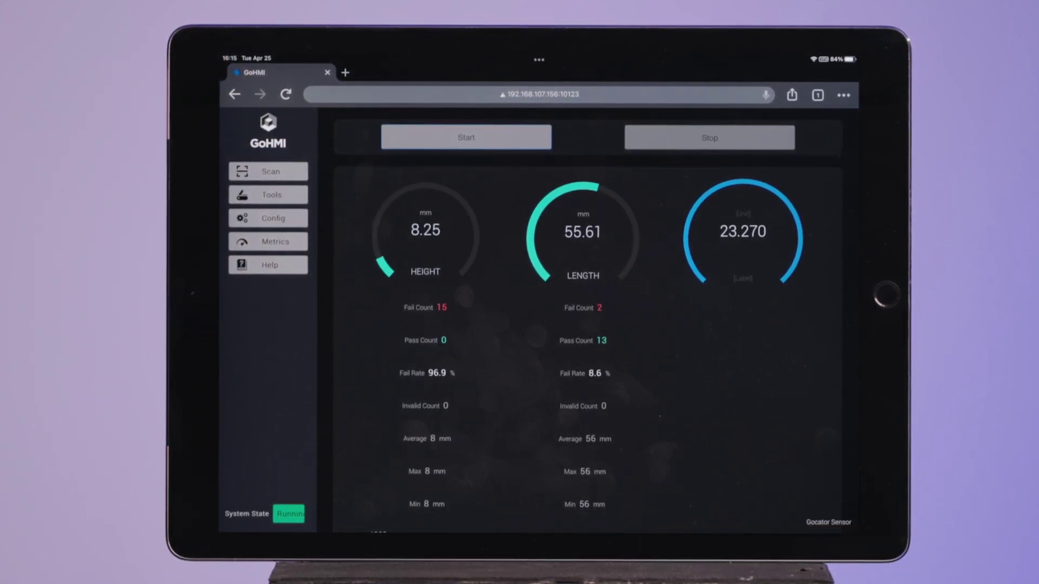
click(268, 218)
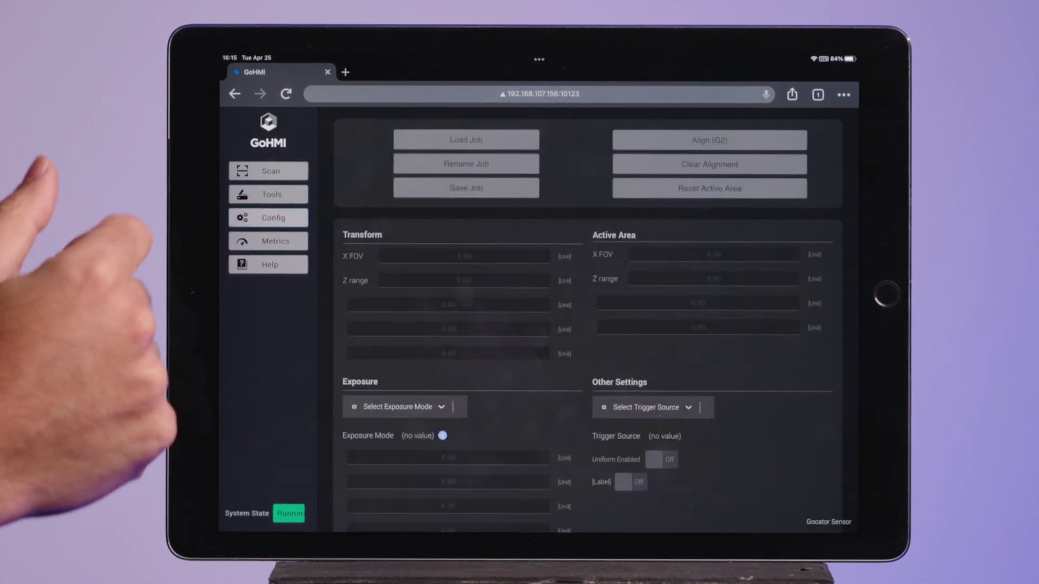
click(397, 407)
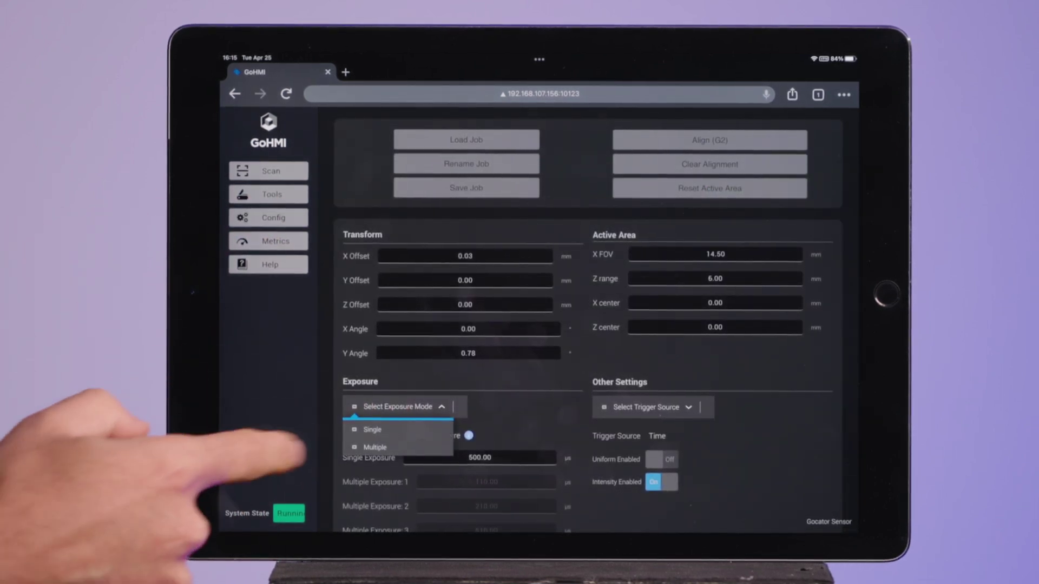
click(430, 407)
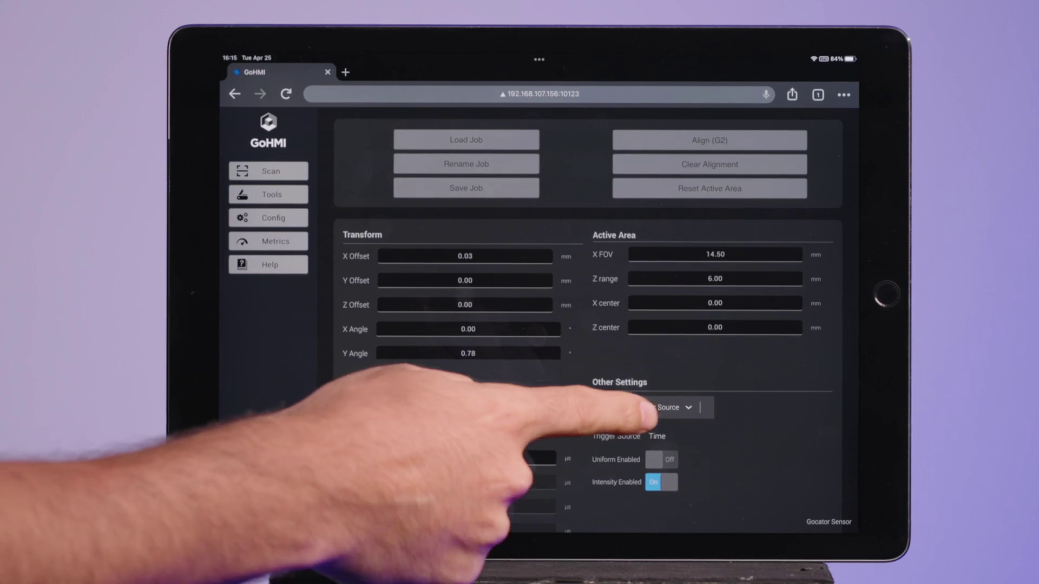
click(649, 407)
click(629, 431)
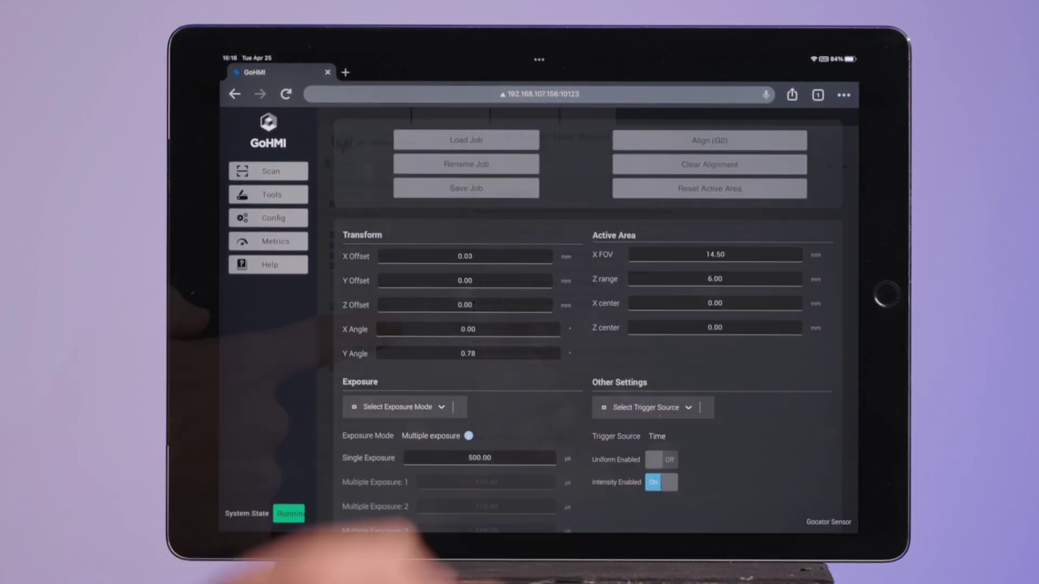
click(270, 264)
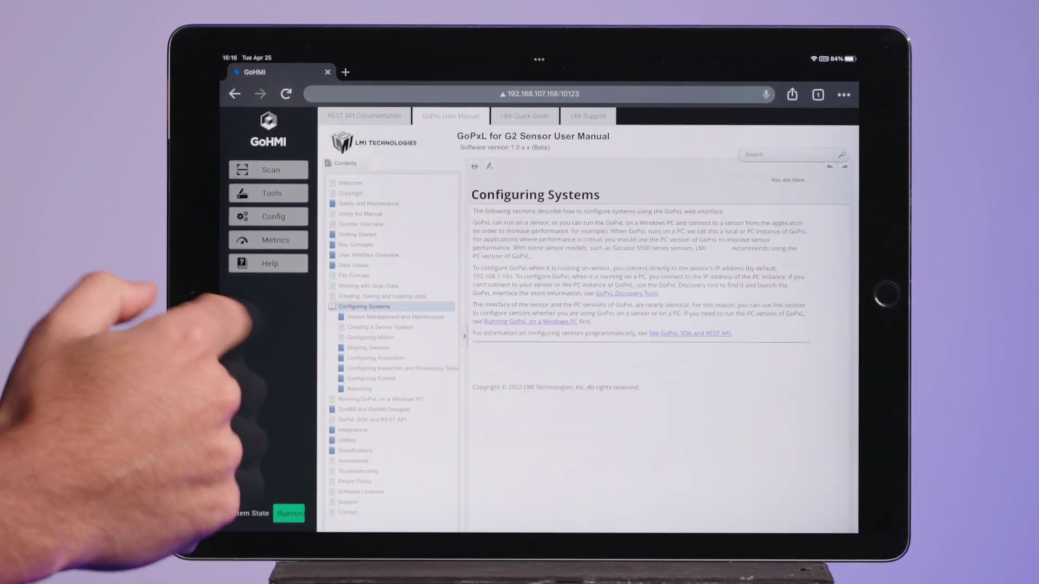
click(368, 348)
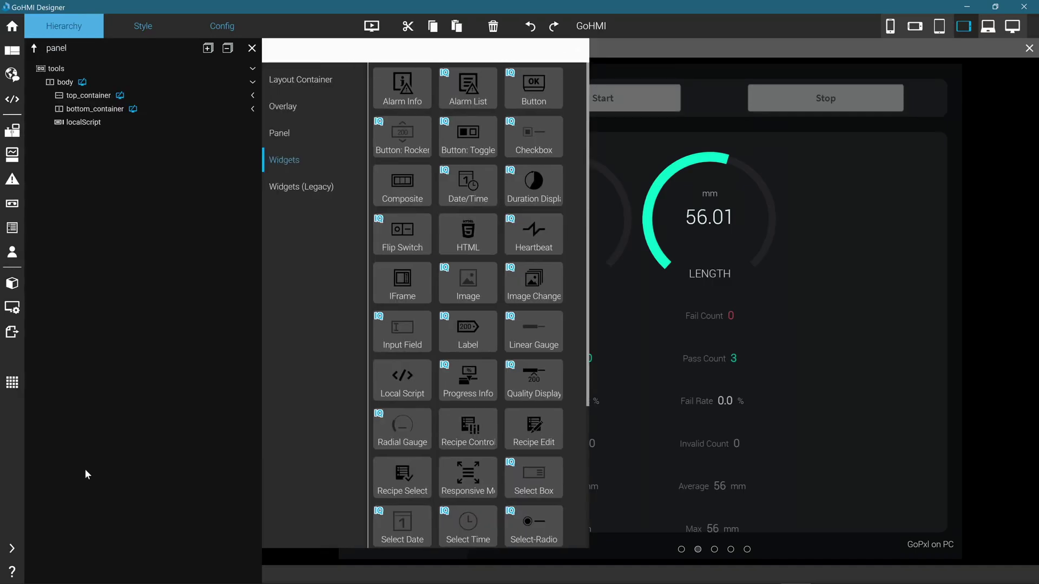
Drag the Radial Gauge widget from the picker into container_2.
drag(402, 428, 861, 215)
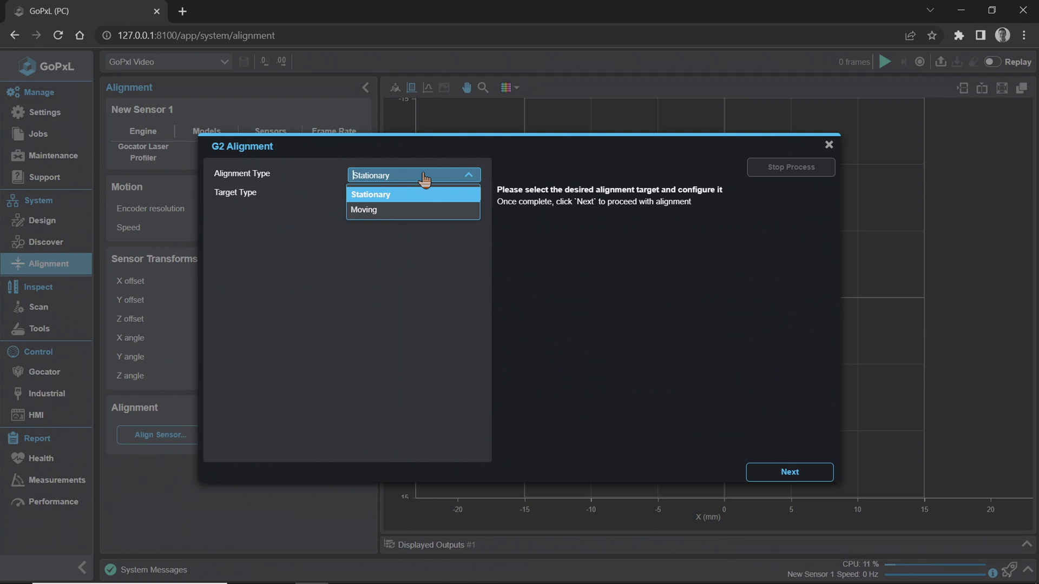
click(452, 199)
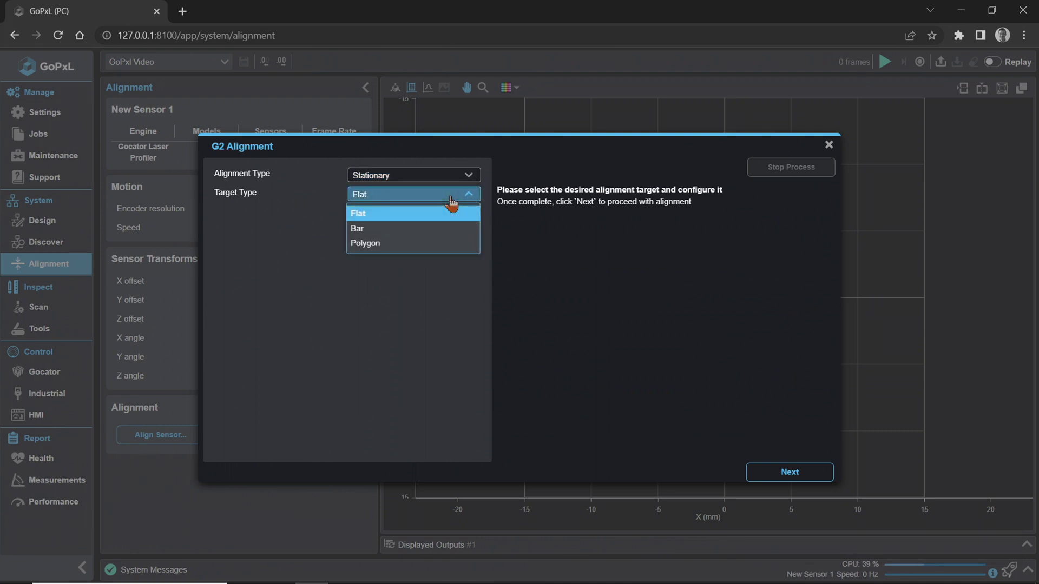
click(423, 214)
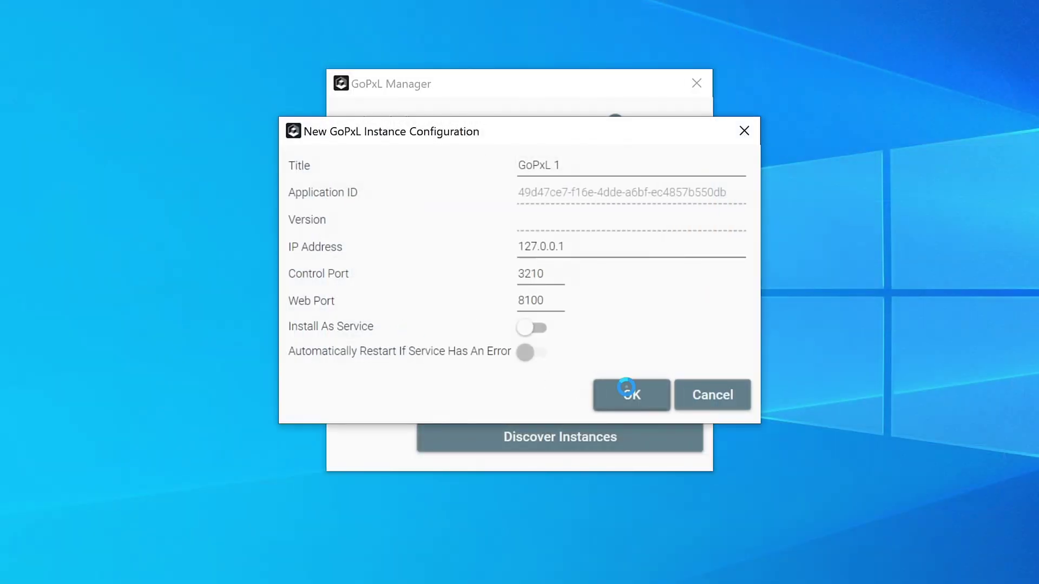
Confirm the new GoPxL 1 instance configuration and start GoPxL 1.
click(631, 395)
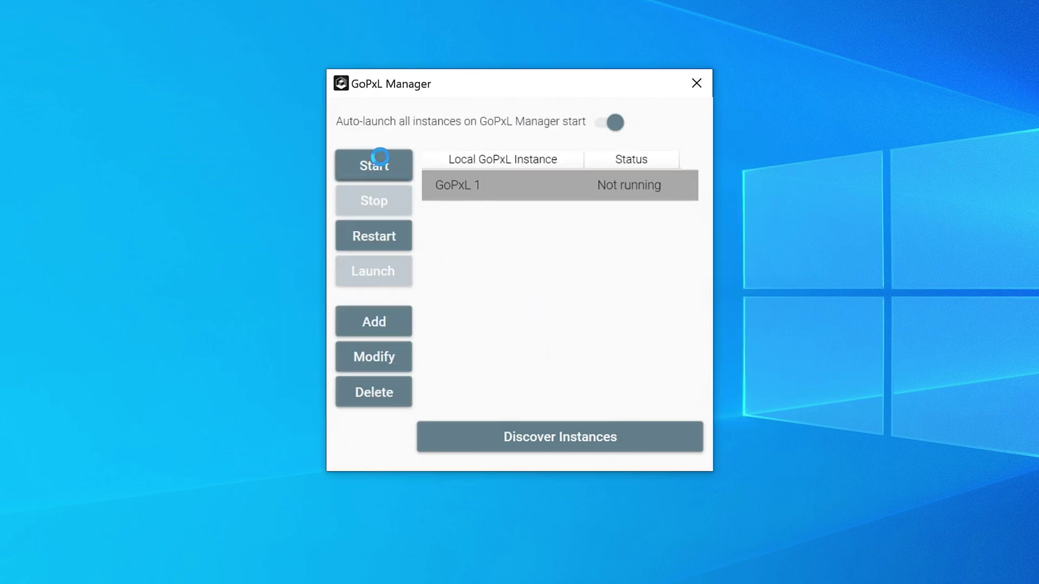
click(382, 159)
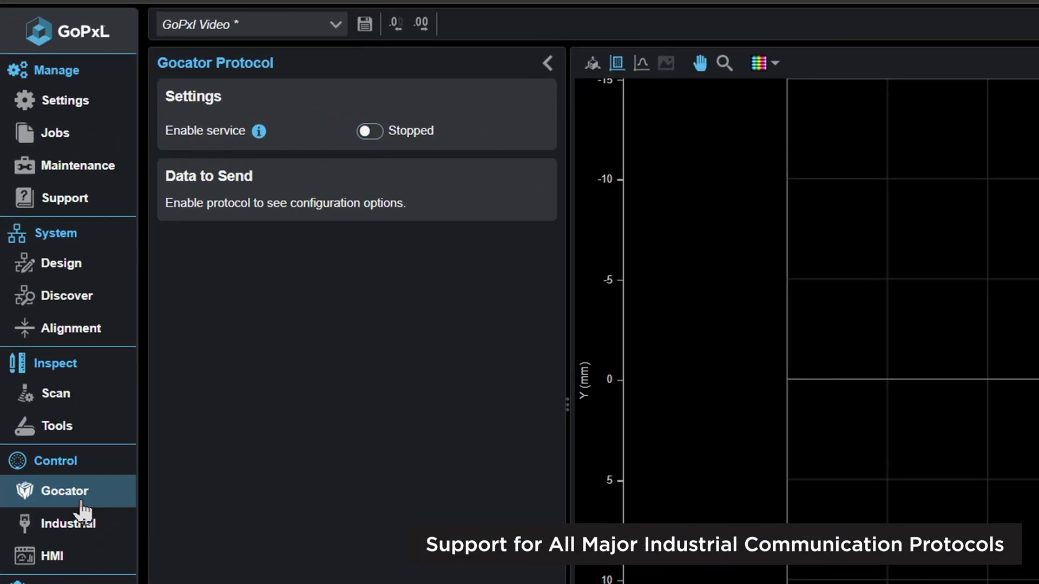
Go to Control > Industrial in the sidebar.
click(93, 538)
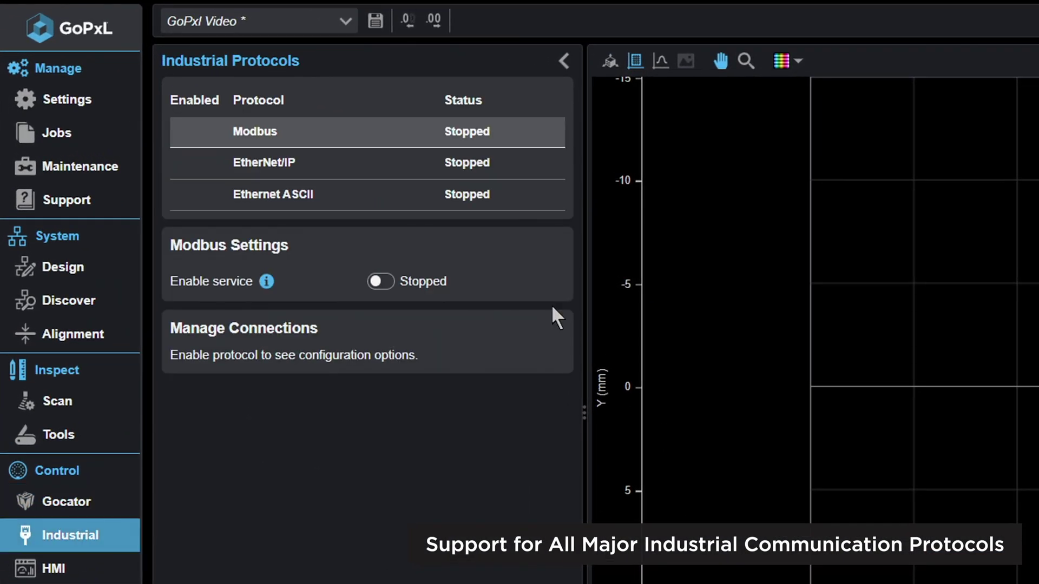